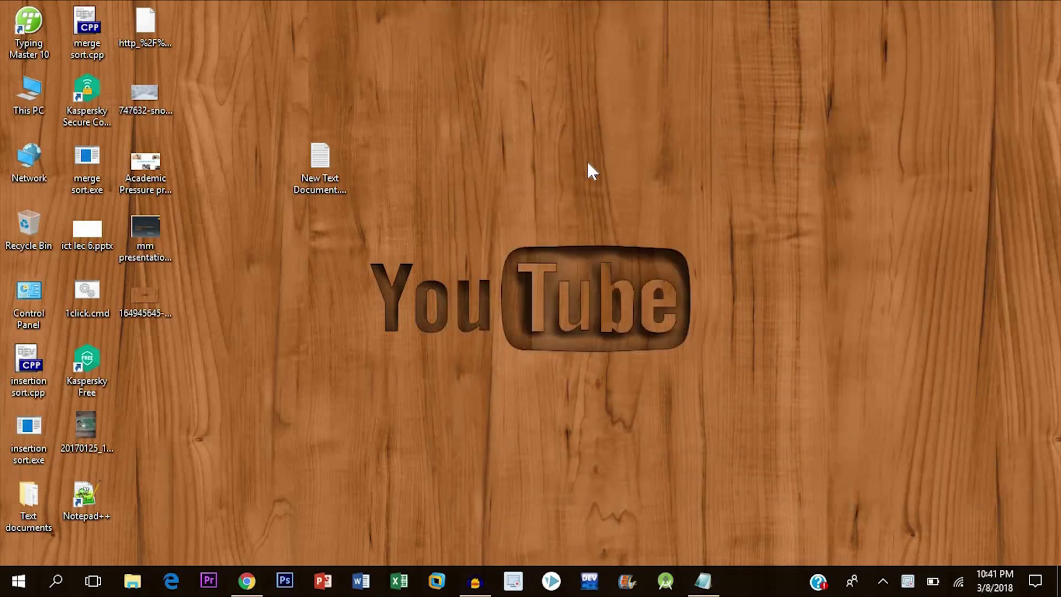
# Refresh the desktop, restore Chrome and open YouTube in a new tab
pyautogui.rightClick(742, 209)
pyautogui.click(642, 246)
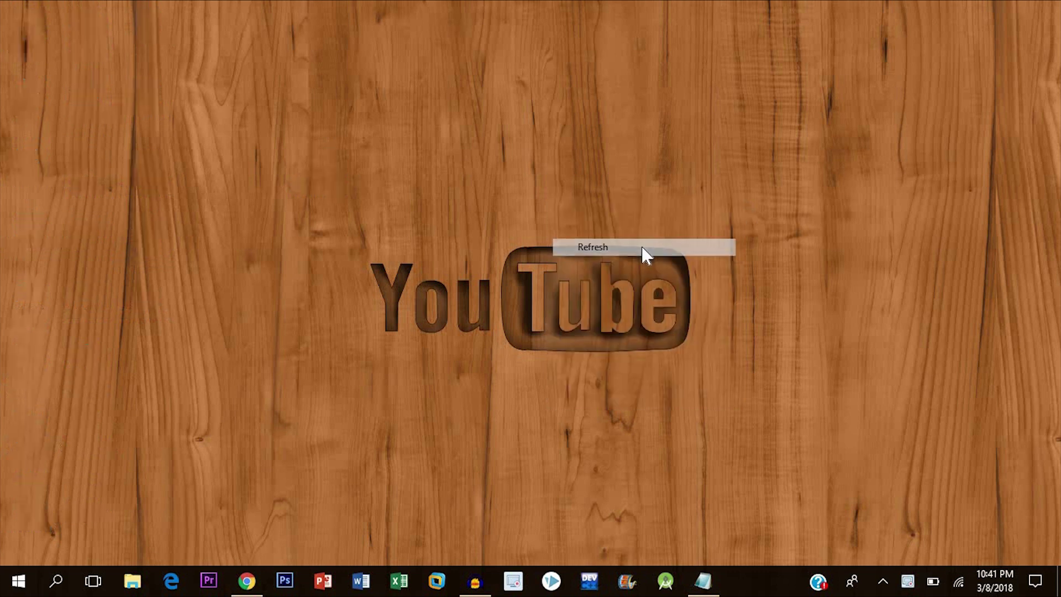
pyautogui.click(247, 580)
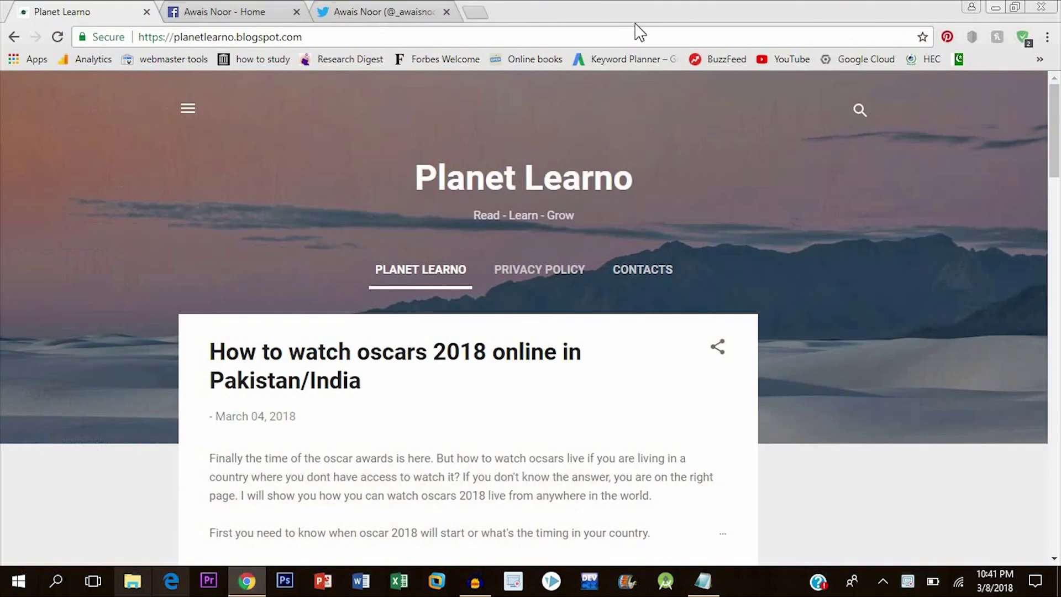
pyautogui.hotkey('ctrl', 't')
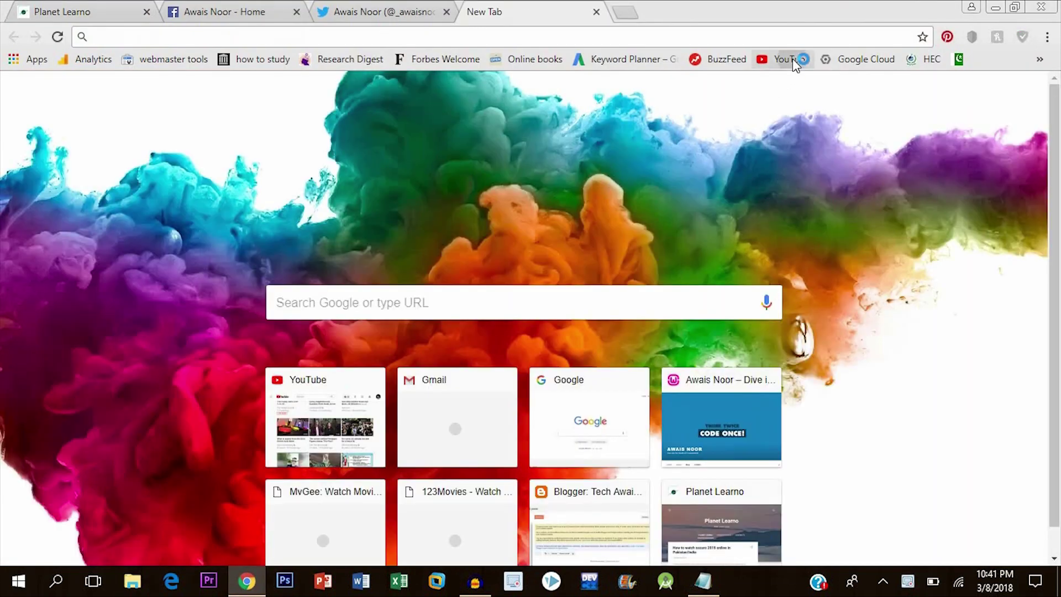
pyautogui.click(792, 59)
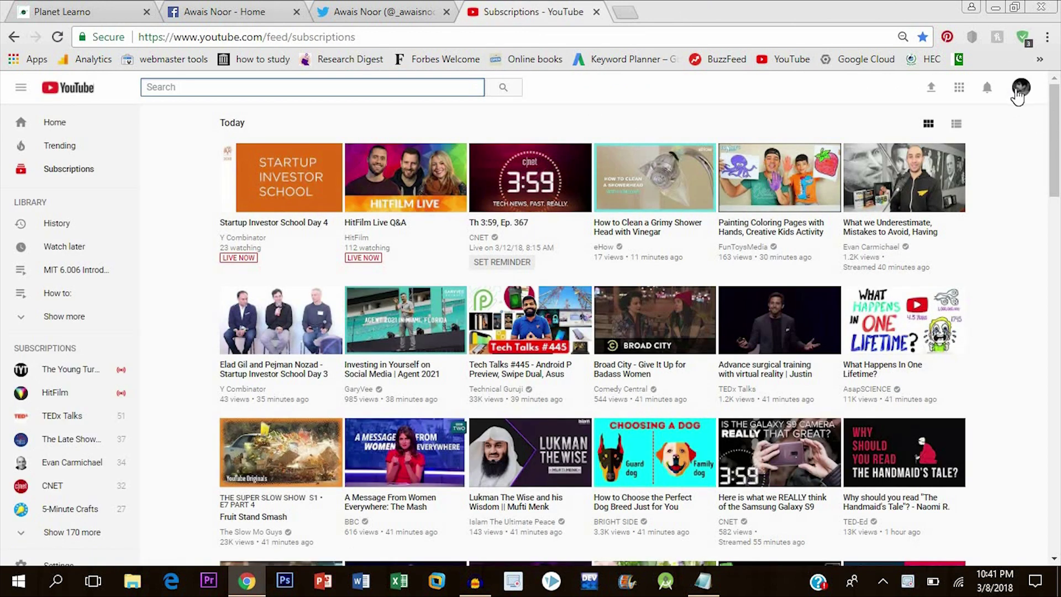
# Go through Creator Studio to view the channel page with its green channel art and featured video
pyautogui.click(1021, 87)
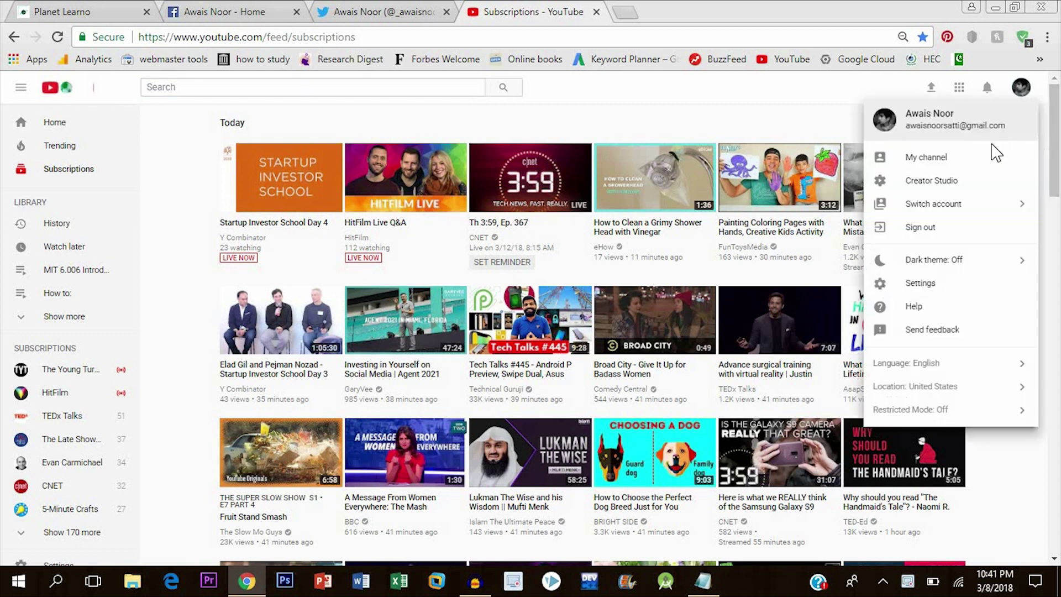
pyautogui.click(947, 180)
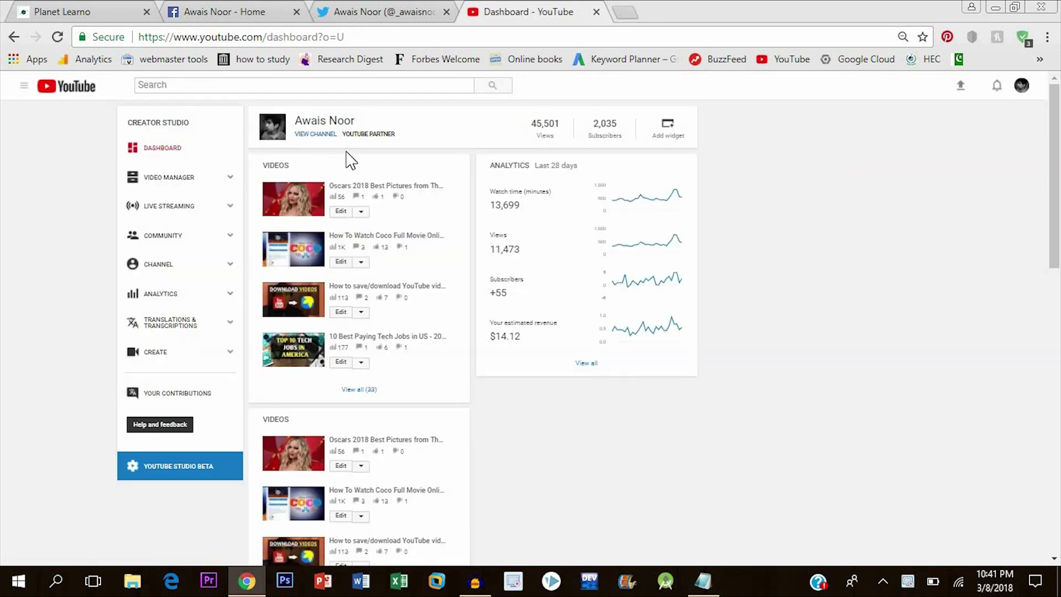
pyautogui.click(310, 135)
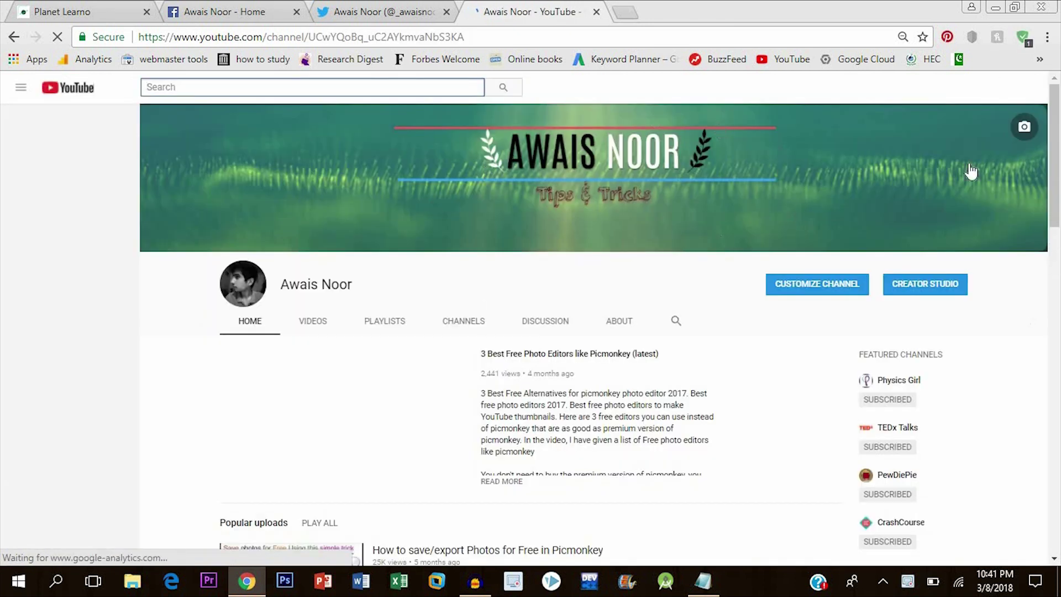
pyautogui.moveTo(1059, 145); pyautogui.dragTo(1059, 150)
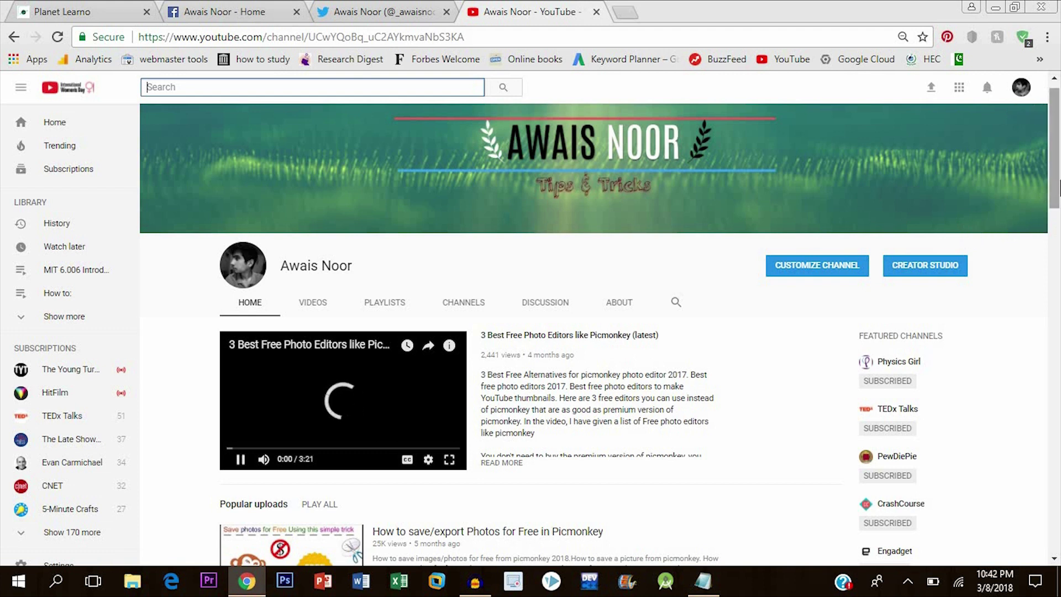
pyautogui.scroll(-1, 1058, 188)
pyautogui.scroll(1, 1049, 210)
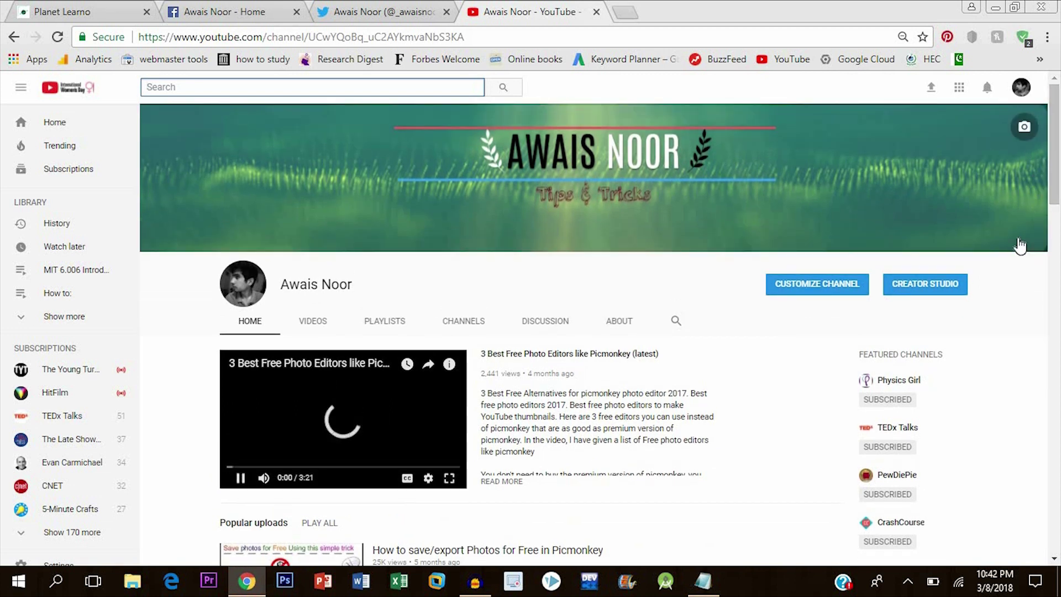
pyautogui.scroll(-2, 1057, 191)
pyautogui.scroll(1, 1057, 190)
pyautogui.scroll(1, 1056, 191)
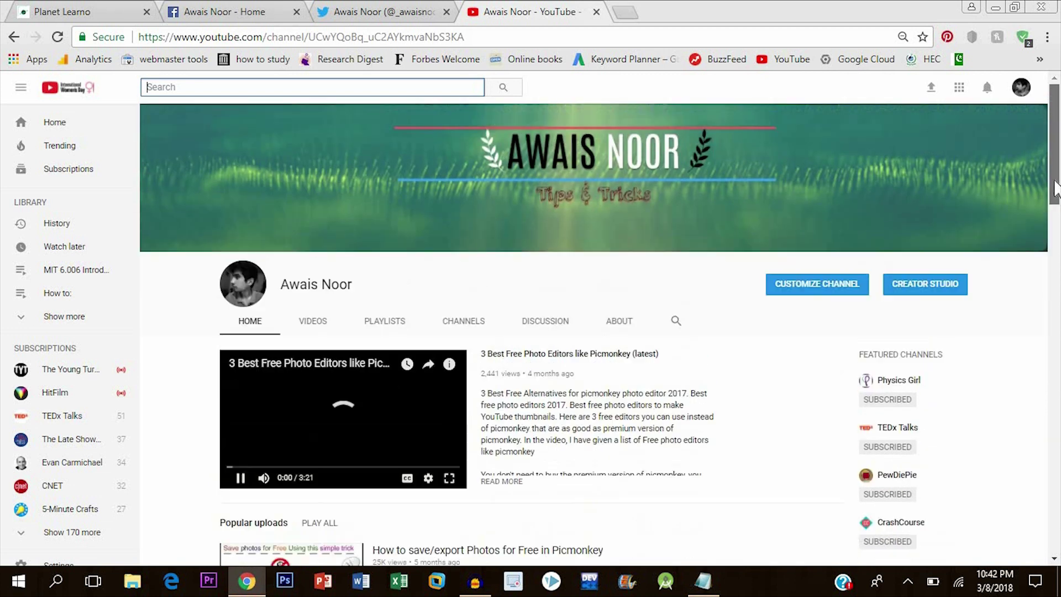
# Enter channel customization, go to About and expand the custom links editor
pyautogui.click(827, 292)
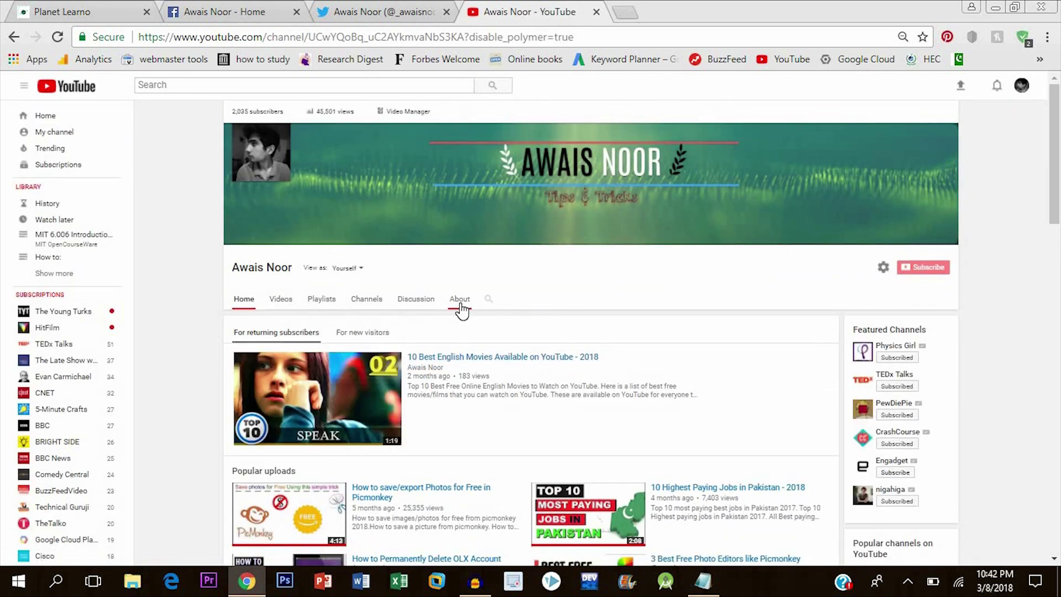
pyautogui.click(461, 311)
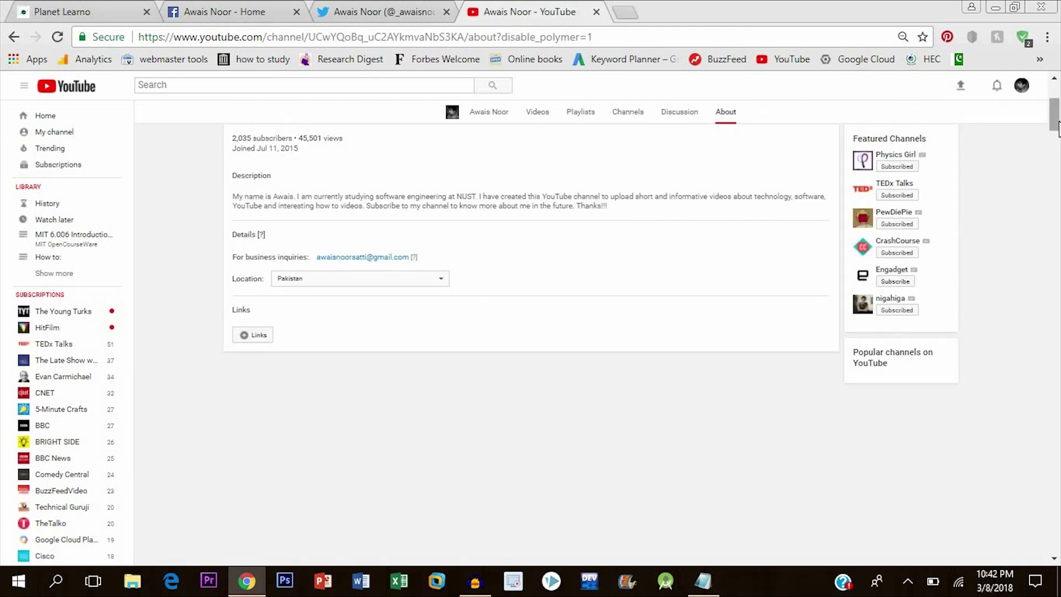
pyautogui.scroll(1, 358, 346)
pyautogui.click(252, 354)
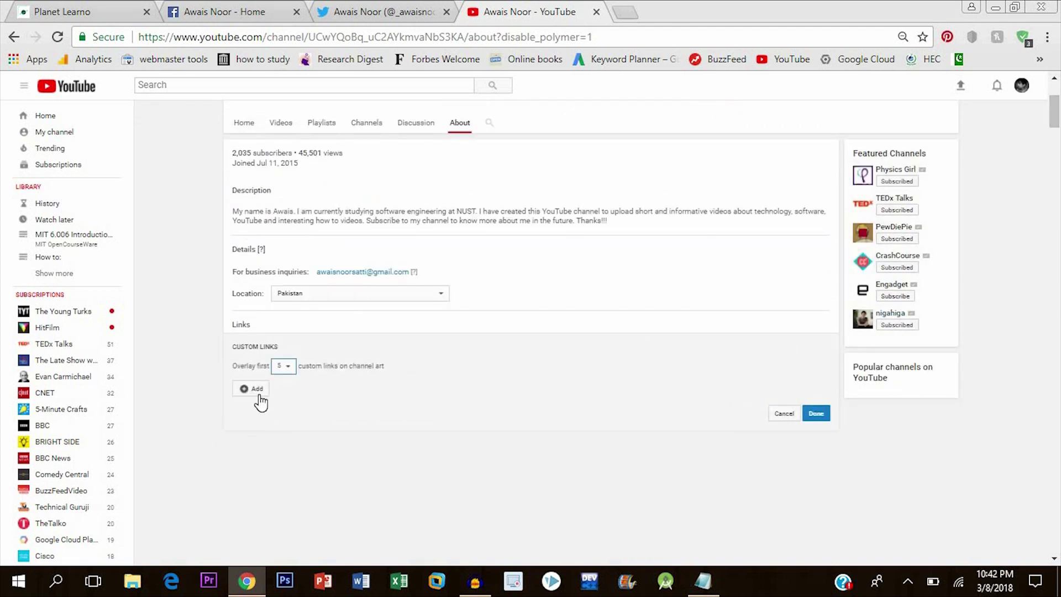
# Add a custom link titled Blog
pyautogui.click(252, 389)
pyautogui.click(300, 391)
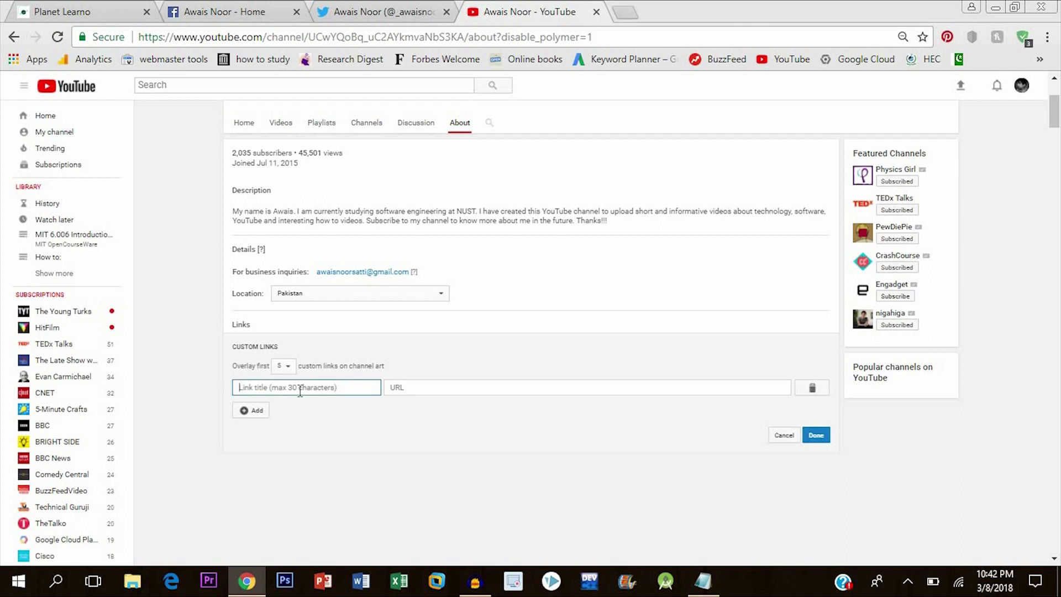
pyautogui.write('B')
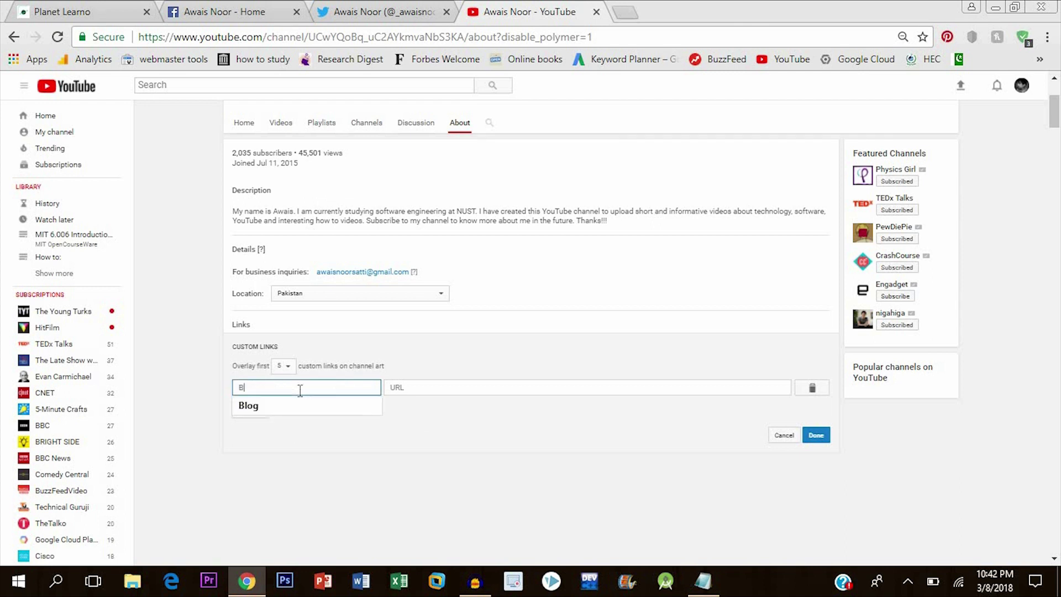
pyautogui.click(301, 405)
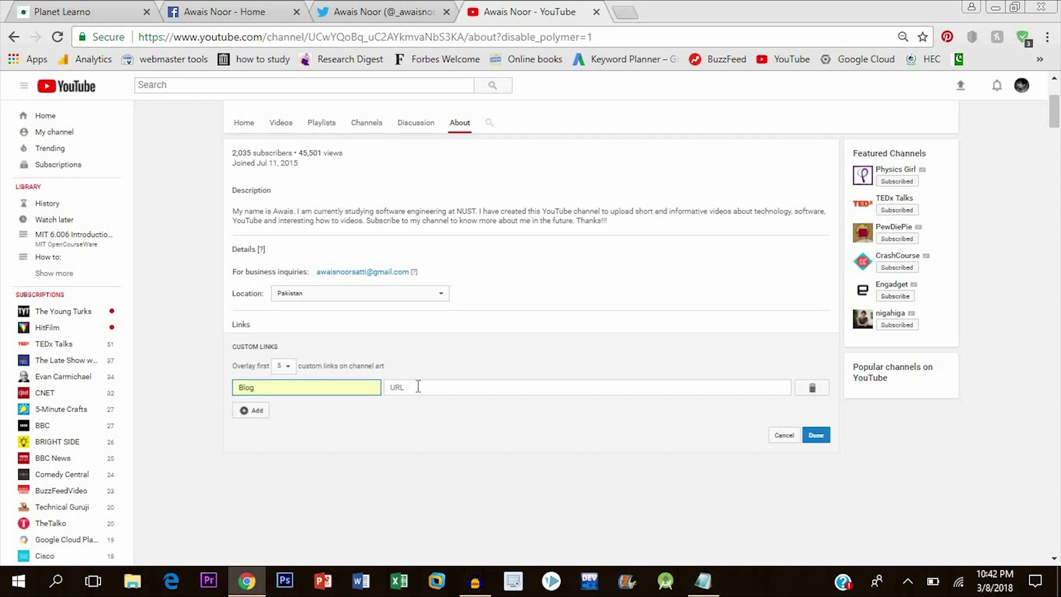
pyautogui.click(420, 387)
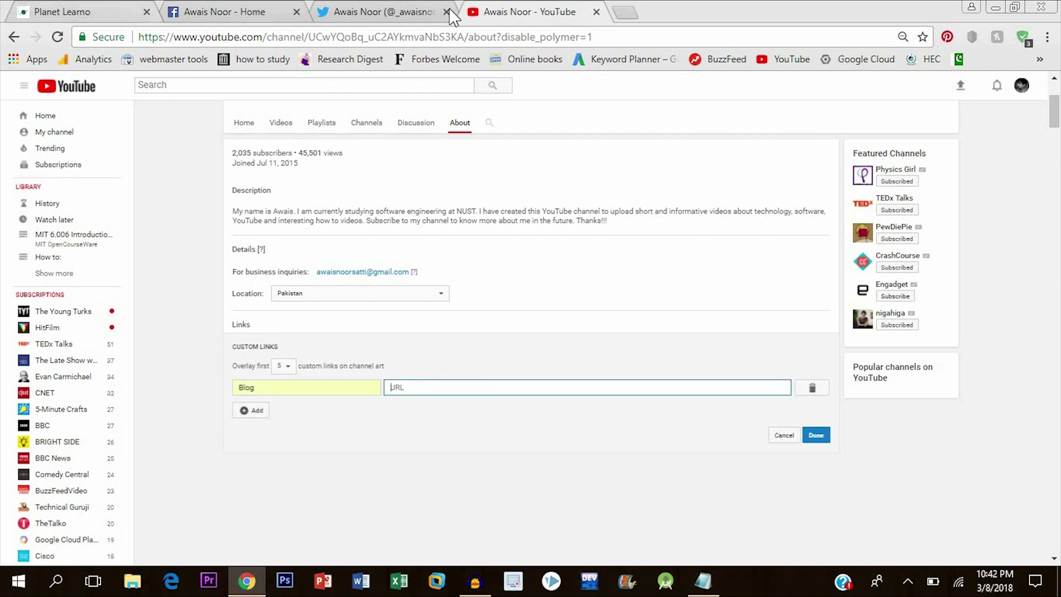
pyautogui.click(86, 12)
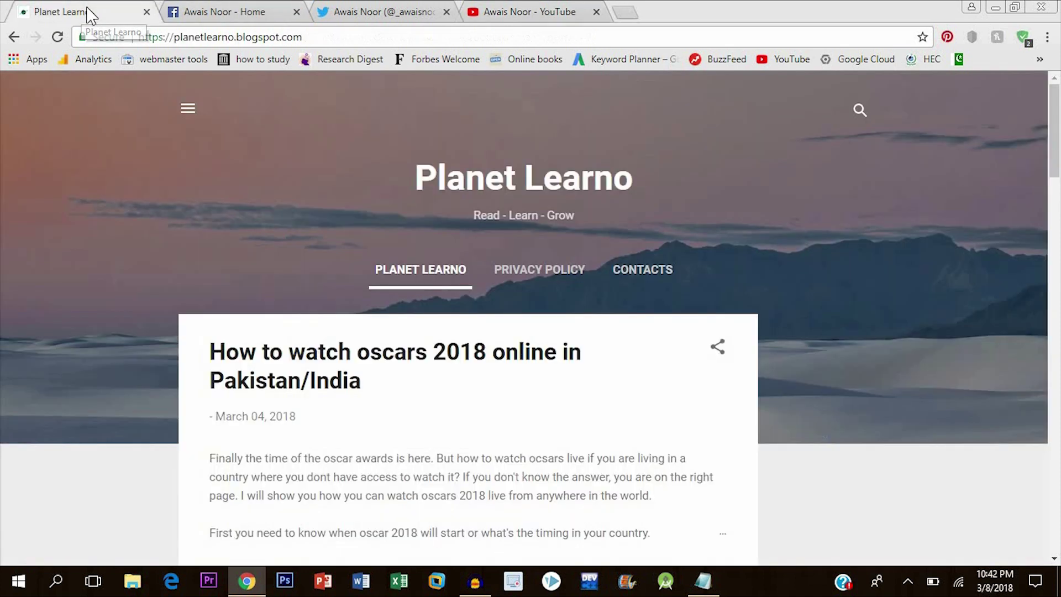
pyautogui.moveTo(339, 40); pyautogui.dragTo(119, 45)
pyautogui.hotkey('ctrl', 'c')
pyautogui.click(586, 11)
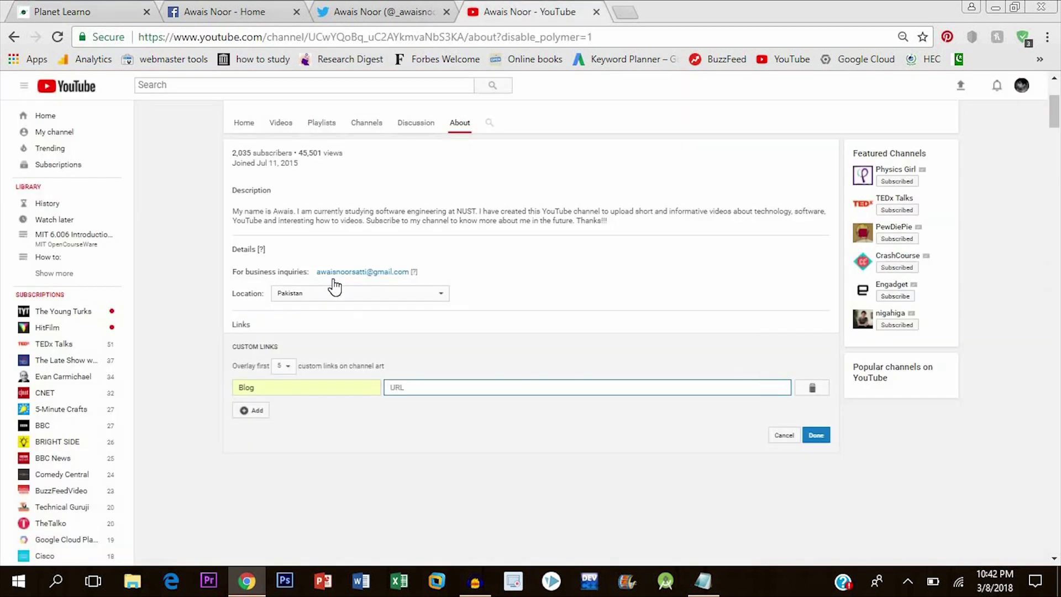
pyautogui.hotkey('ctrl', 'v')
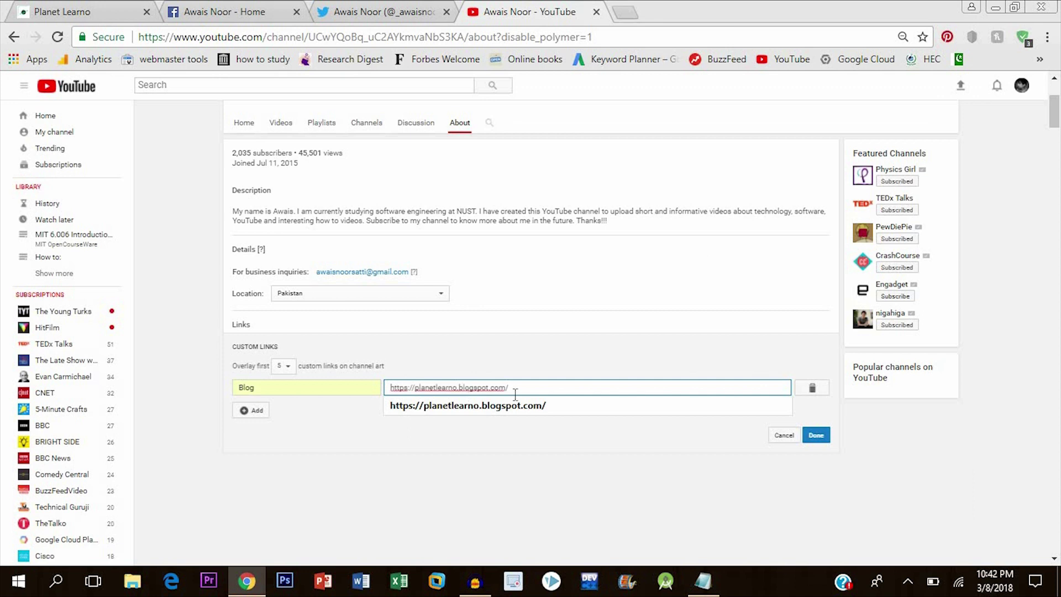
pyautogui.click(547, 408)
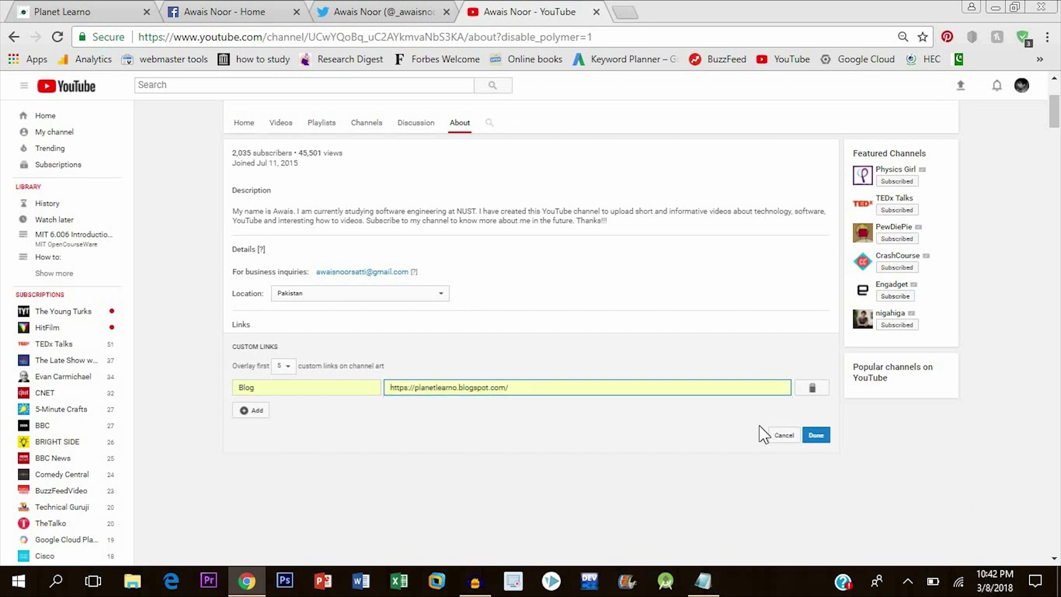
pyautogui.click(258, 410)
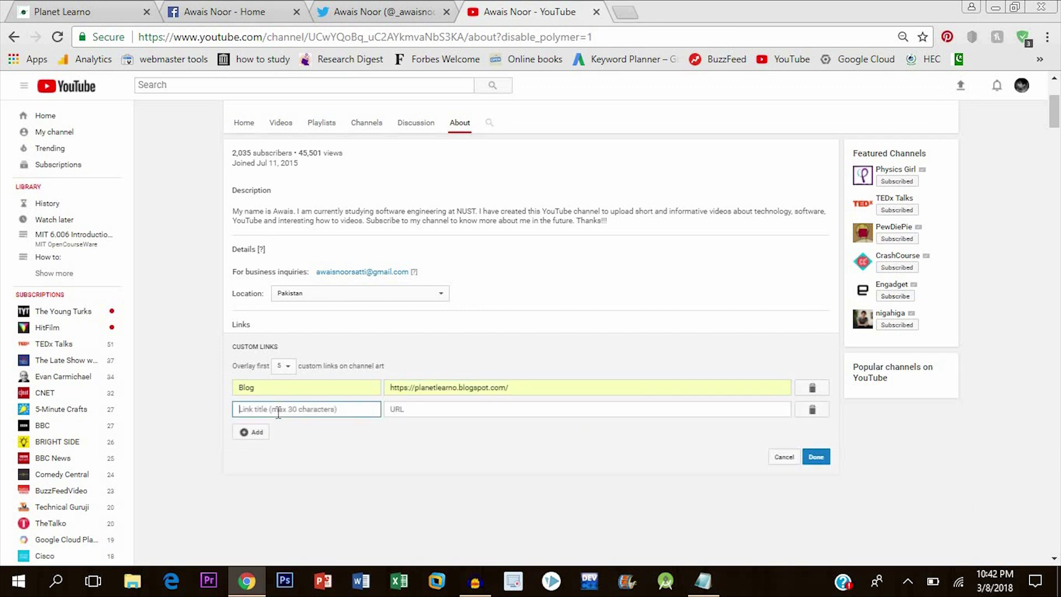
# Title the second link FB Page and paste the Facebook page address as its URL
pyautogui.write('Fb')
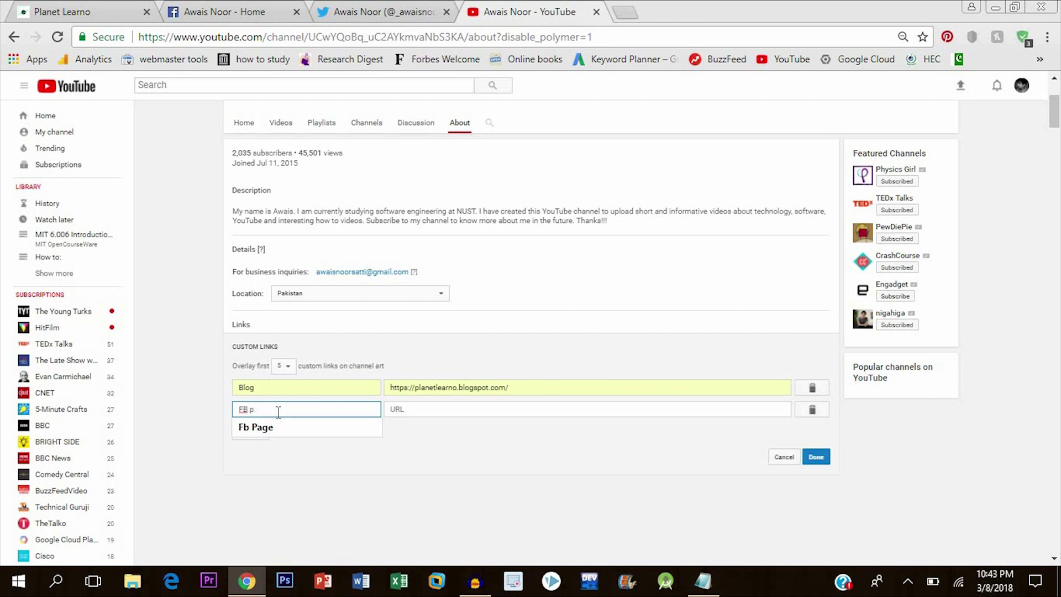
pyautogui.click(430, 410)
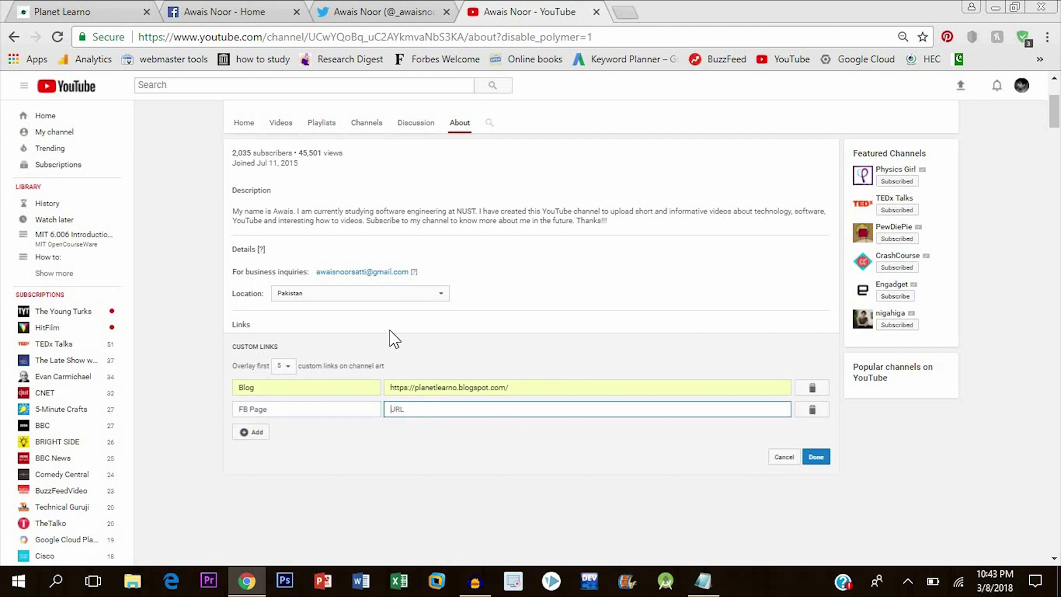
pyautogui.click(222, 8)
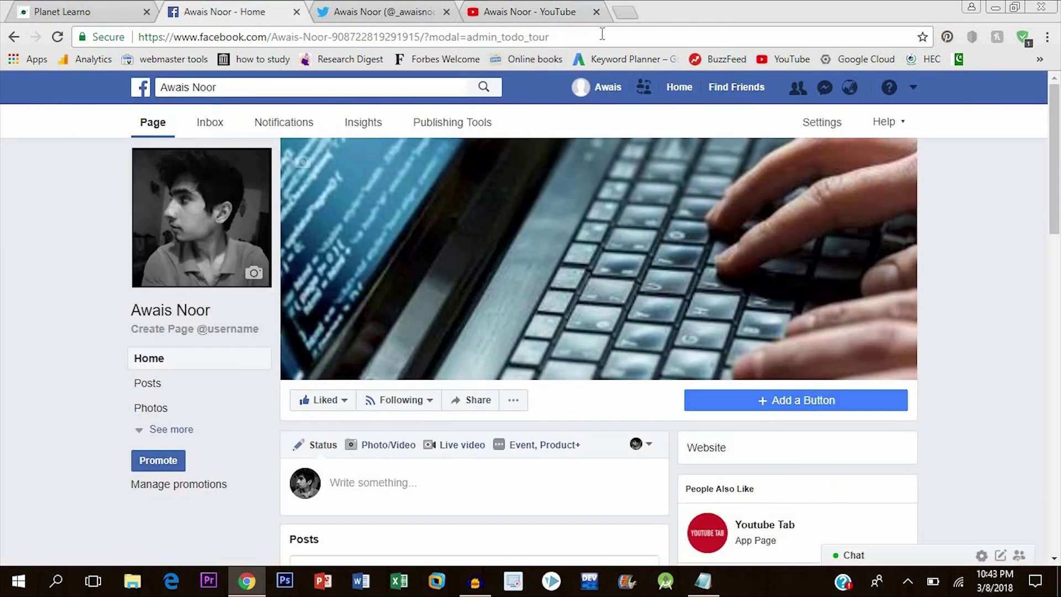
pyautogui.moveTo(430, 41); pyautogui.dragTo(133, 42)
pyautogui.hotkey('ctrl', 'c')
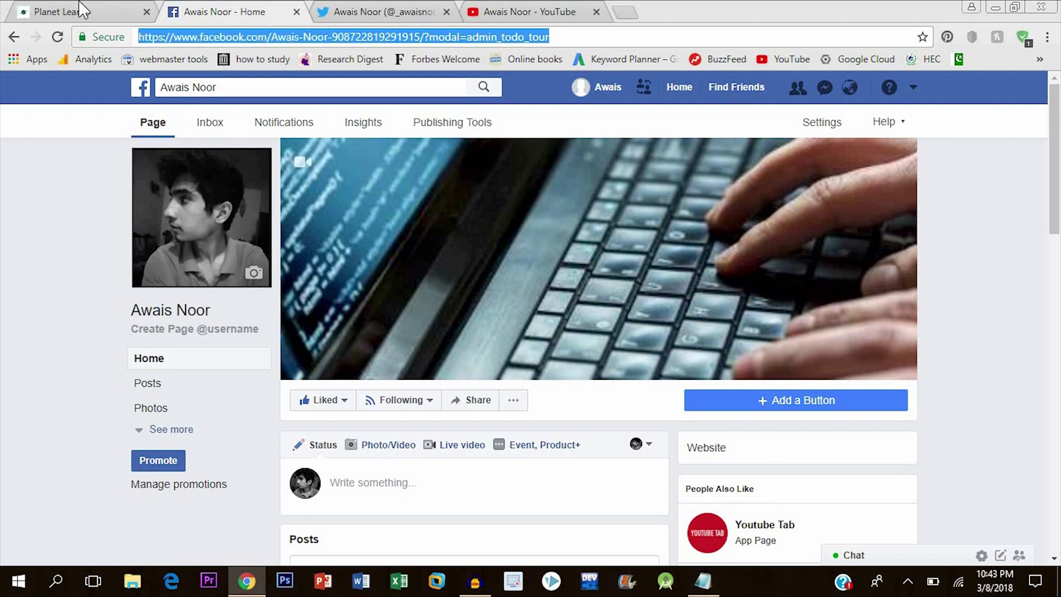
pyautogui.click(506, 11)
pyautogui.click(442, 408)
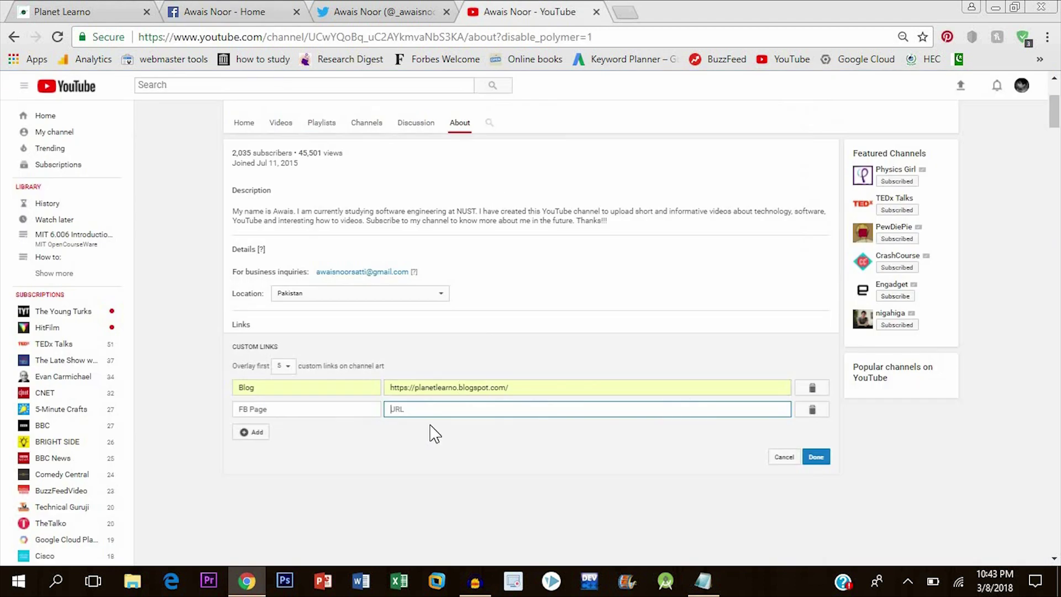
pyautogui.click(452, 414)
pyautogui.hotkey('ctrl', 'v')
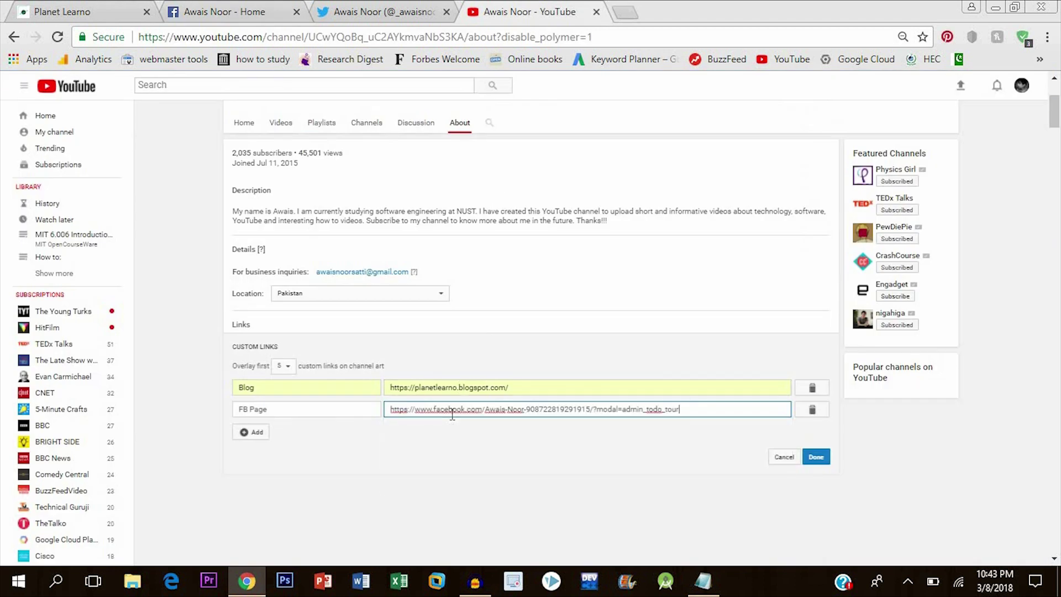
pyautogui.click(237, 437)
# Title the third link Twitter and paste the Twitter profile address as its URL
pyautogui.write('Twitter')
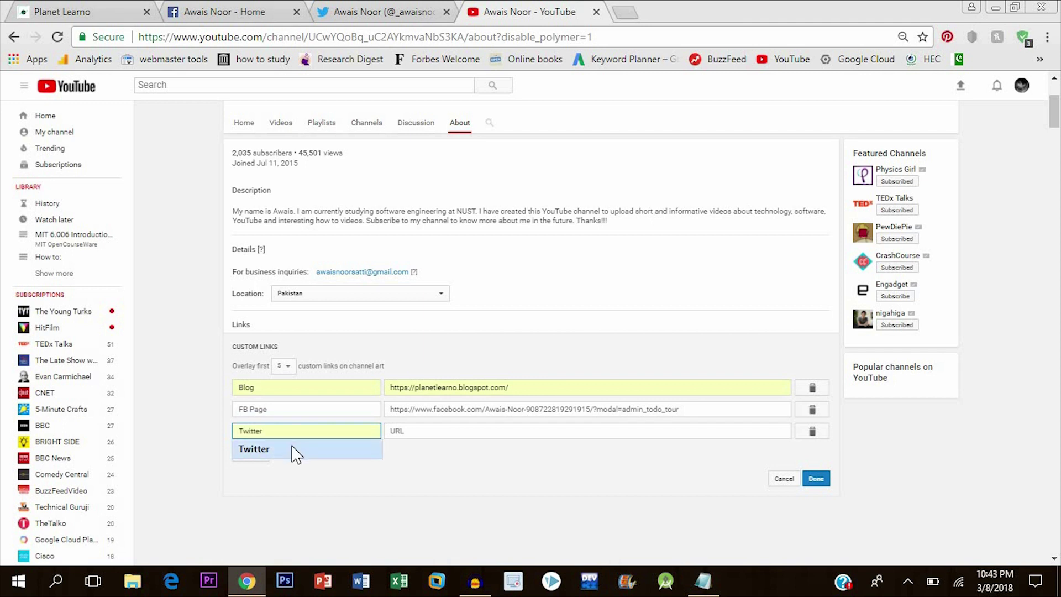
pyautogui.click(291, 447)
pyautogui.click(529, 430)
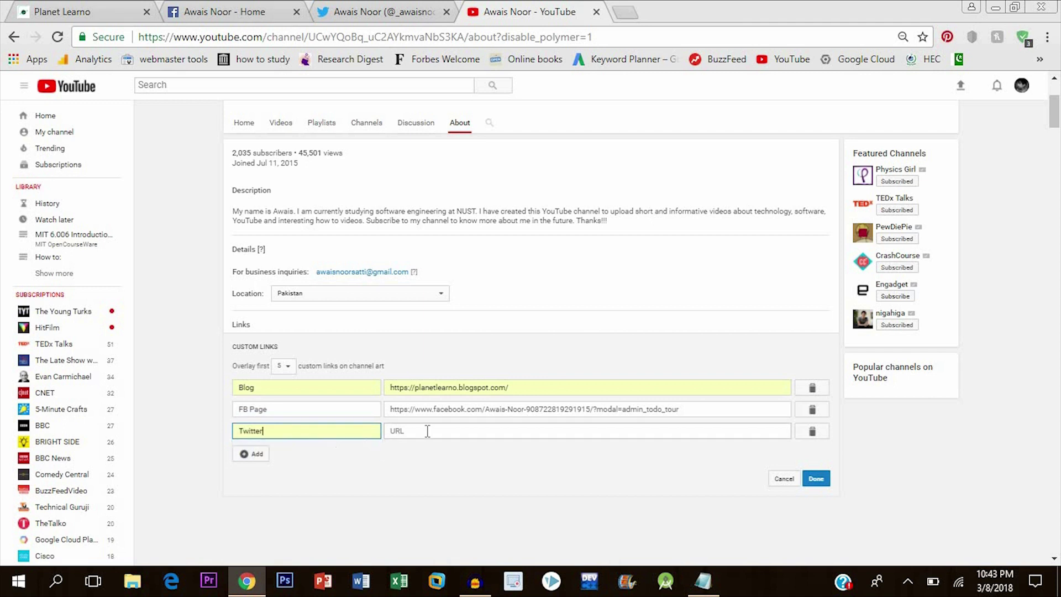
pyautogui.click(381, 6)
pyautogui.click(280, 47)
pyautogui.hotkey('ctrl', 'c')
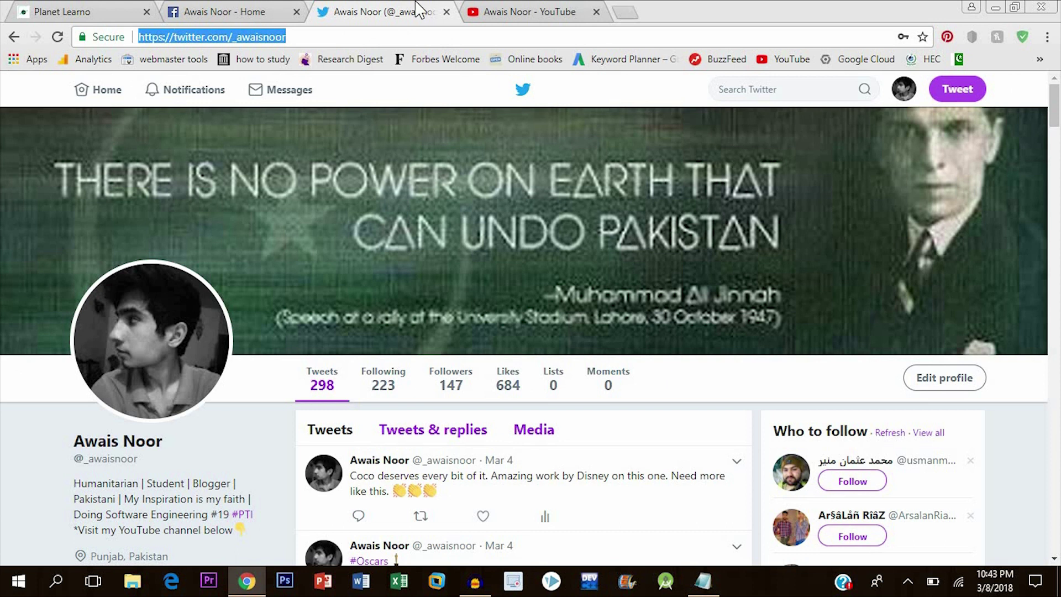
pyautogui.click(230, 10)
pyautogui.click(117, 11)
pyautogui.click(511, 10)
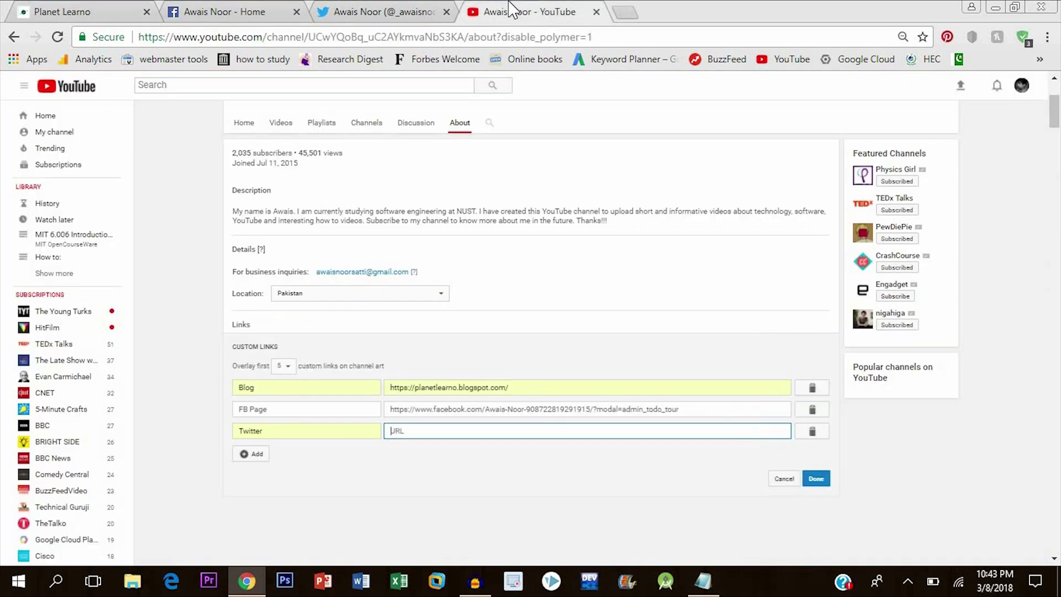
pyautogui.hotkey('ctrl', 'v')
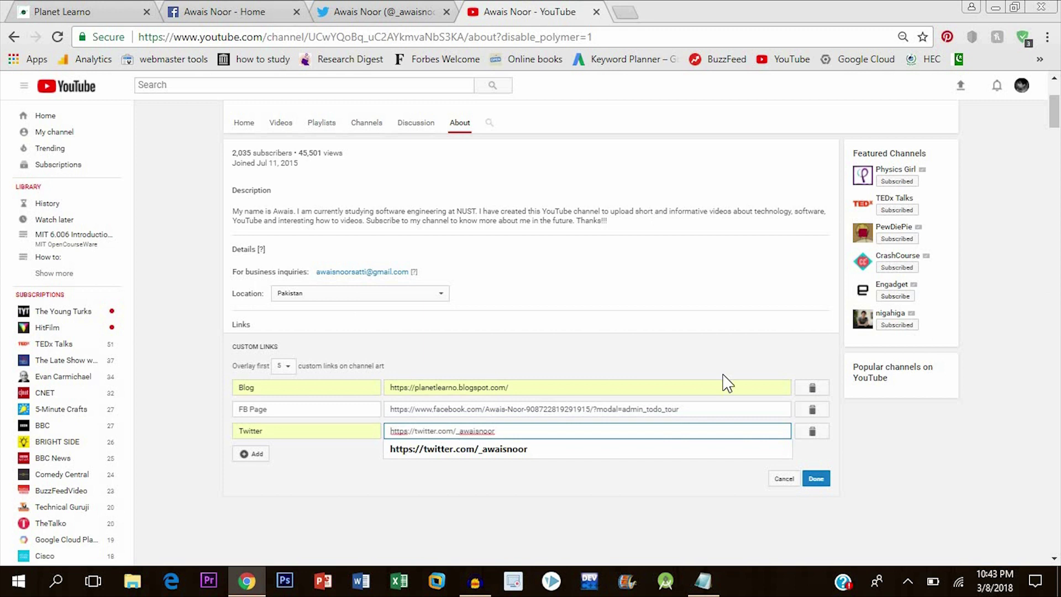
# Save the Blog, FB Page and Twitter links and check them on the About page
pyautogui.click(815, 479)
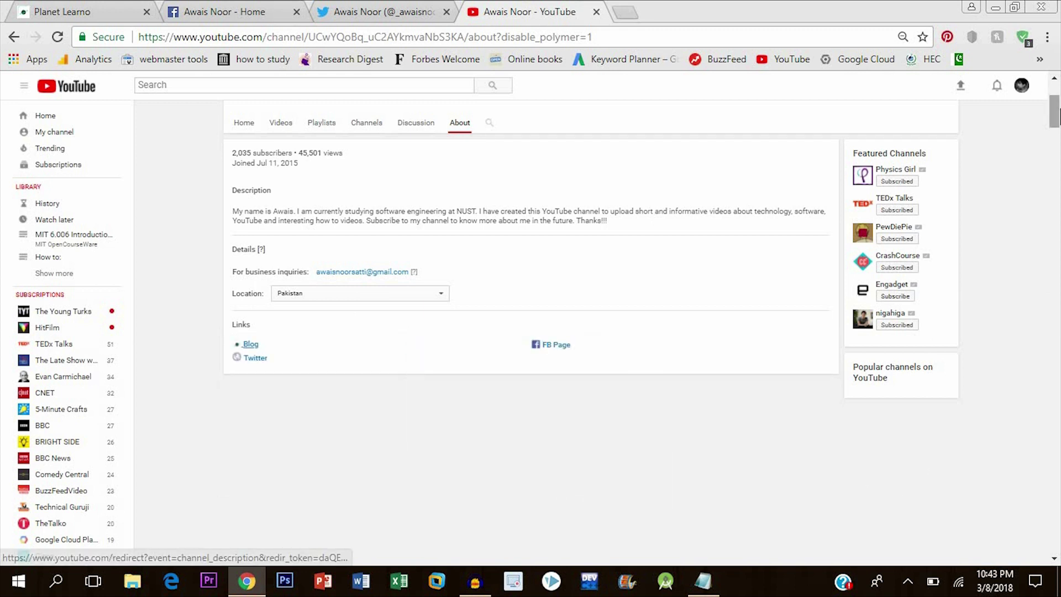
pyautogui.scroll(3, 1054, 99)
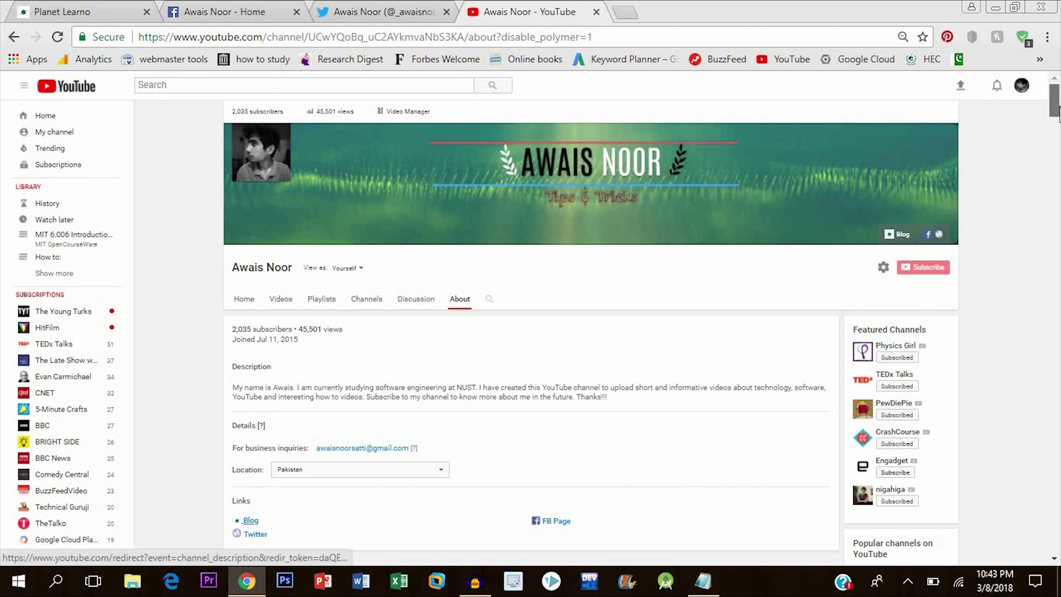
pyautogui.scroll(-3, 1054, 111)
pyautogui.scroll(3, 1054, 111)
pyautogui.scroll(-2, 553, 320)
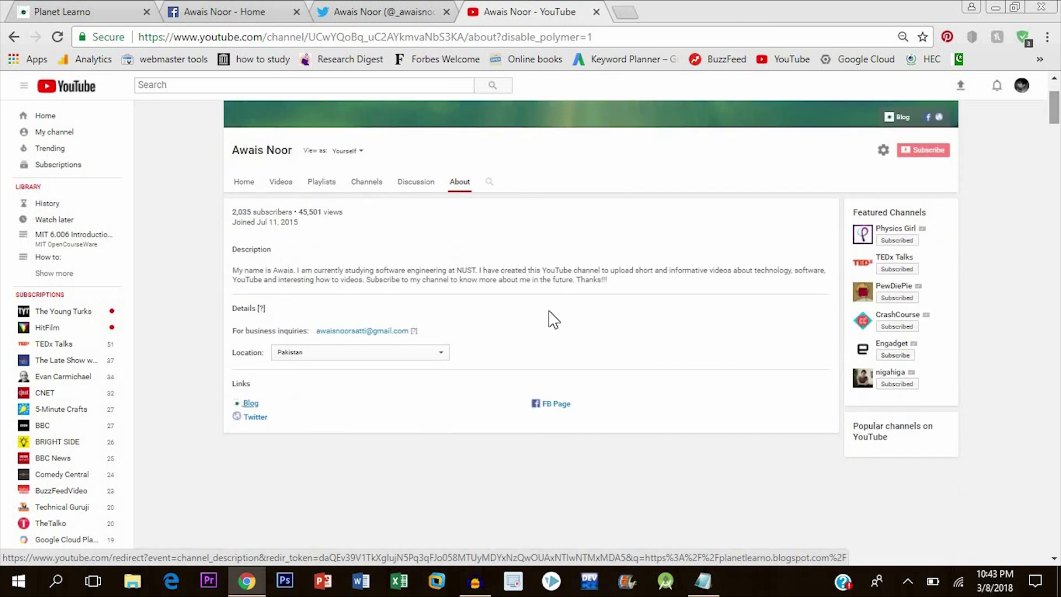
pyautogui.click(830, 403)
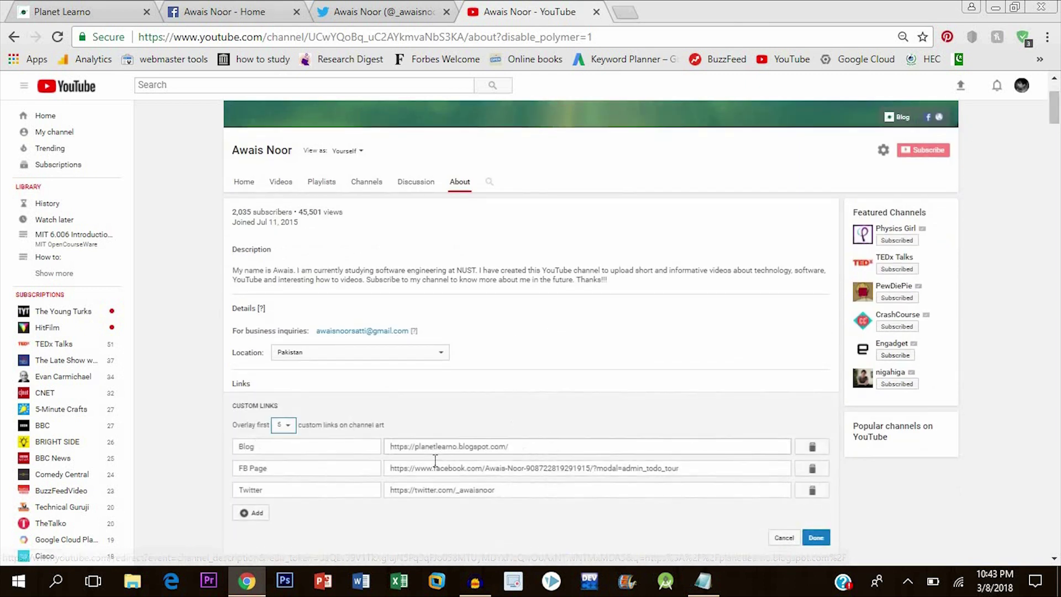
pyautogui.click(416, 490)
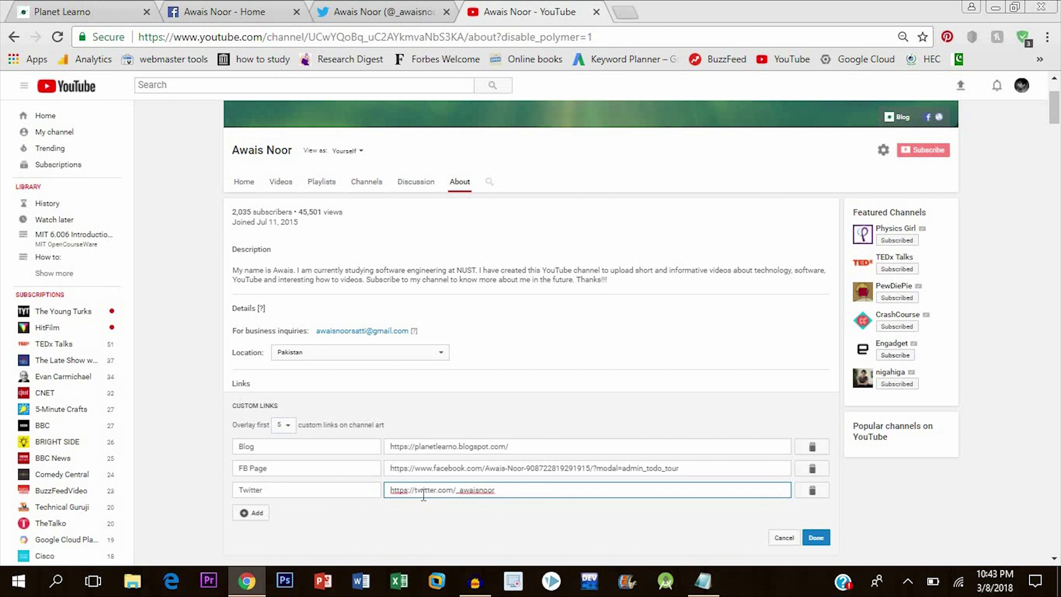
pyautogui.write('www.')
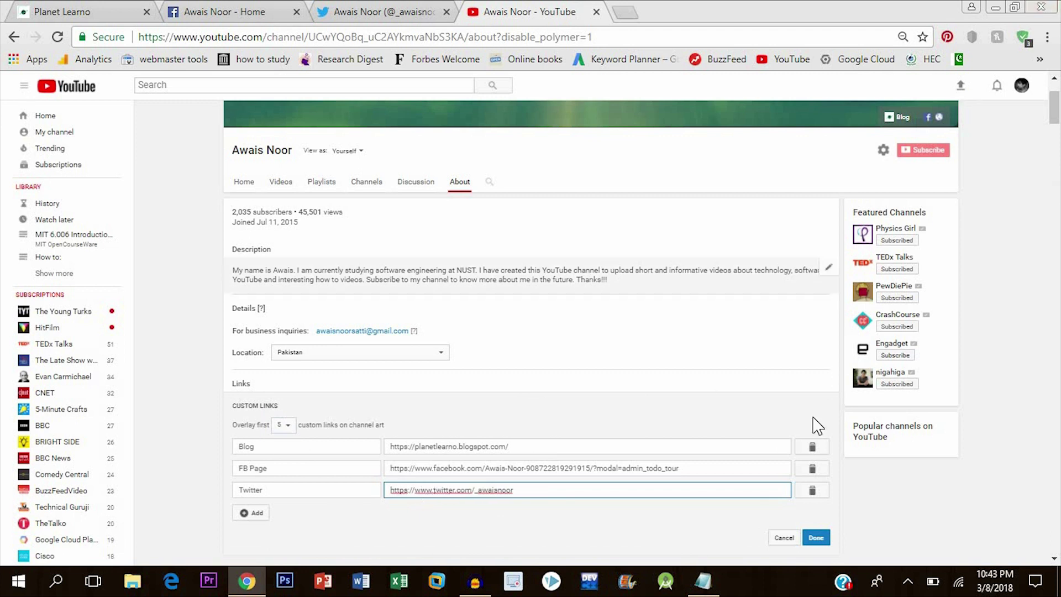
pyautogui.click(817, 535)
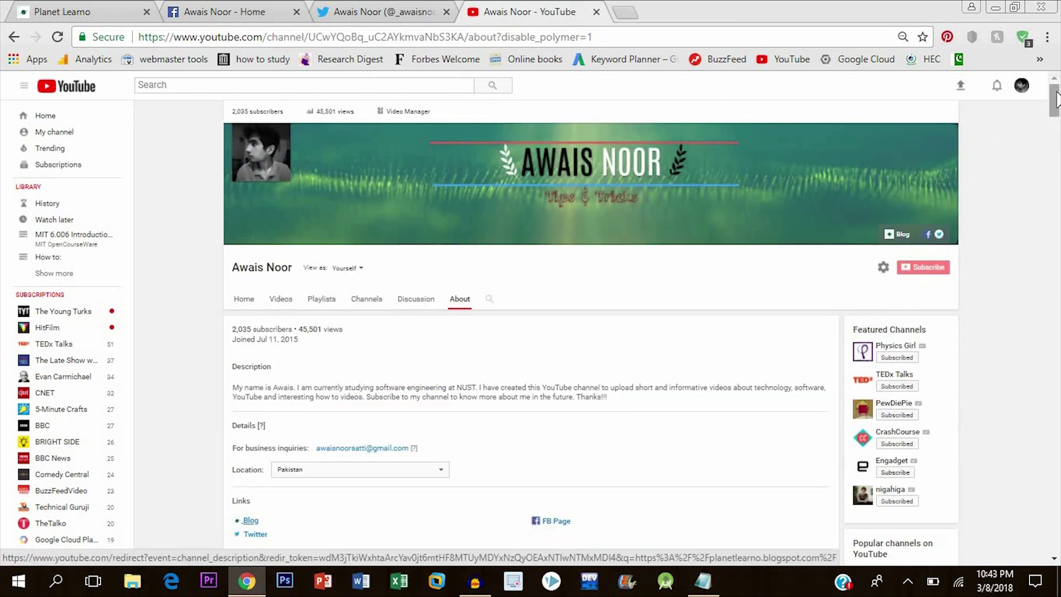
# Add a fourth custom link titled SUBSCRIBE with an empty URL, and open a blank browser tab
pyautogui.scroll(-2, 309, 312)
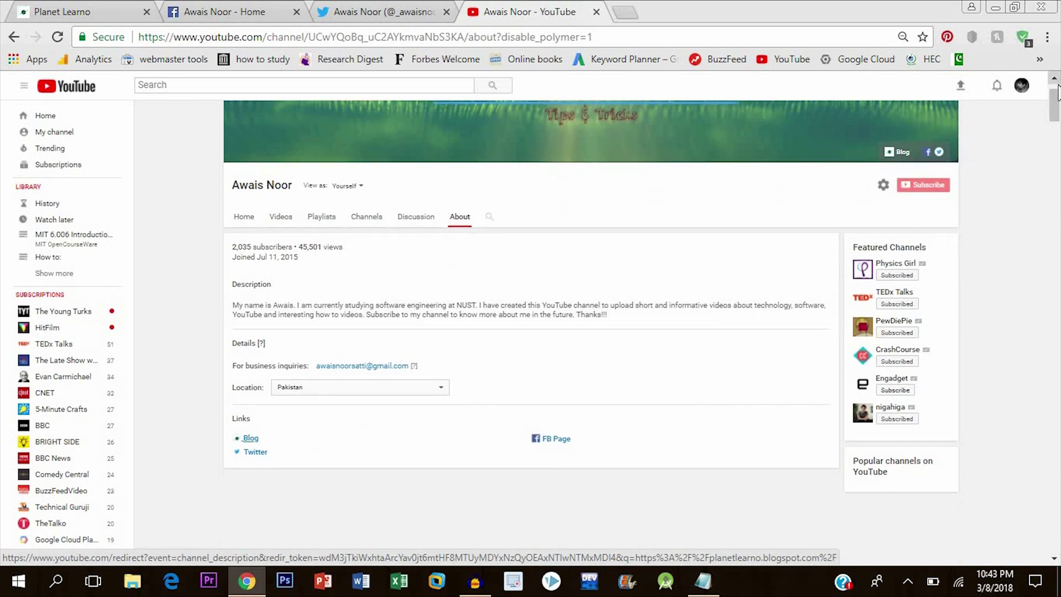
pyautogui.scroll(-1, 320, 424)
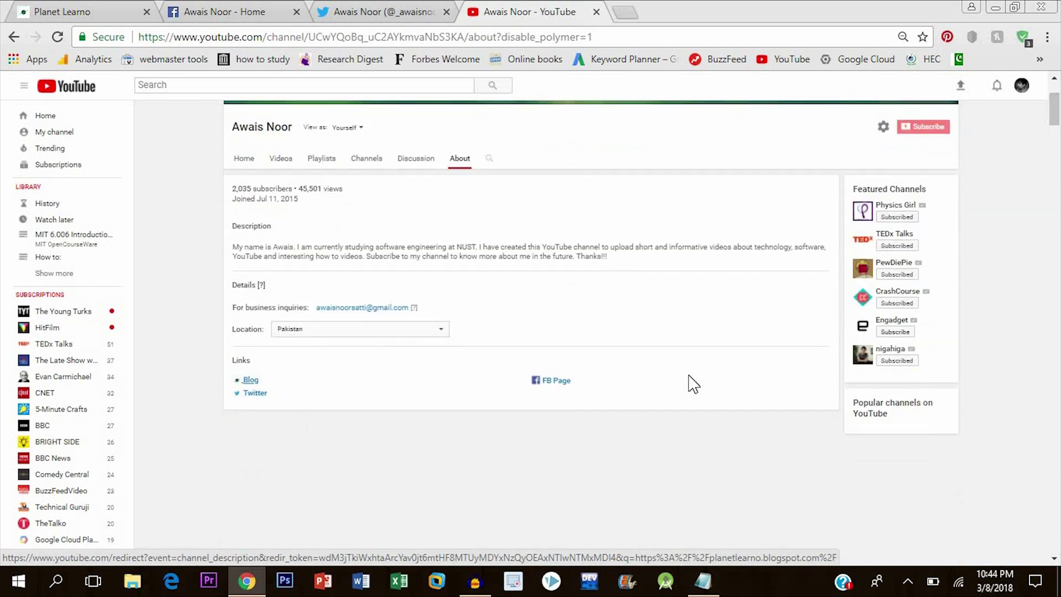
pyautogui.click(833, 382)
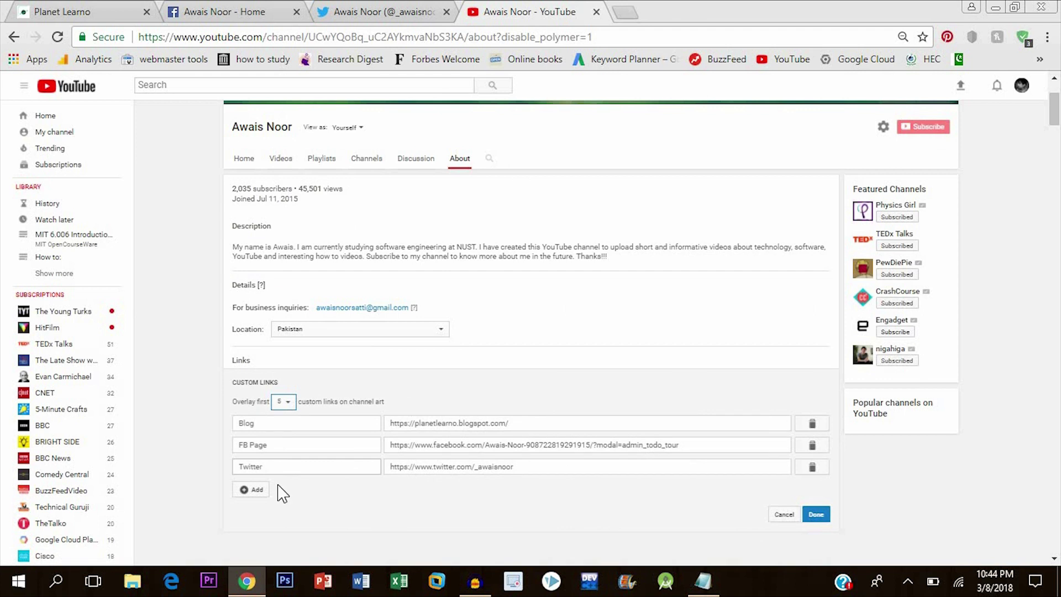
pyautogui.click(260, 490)
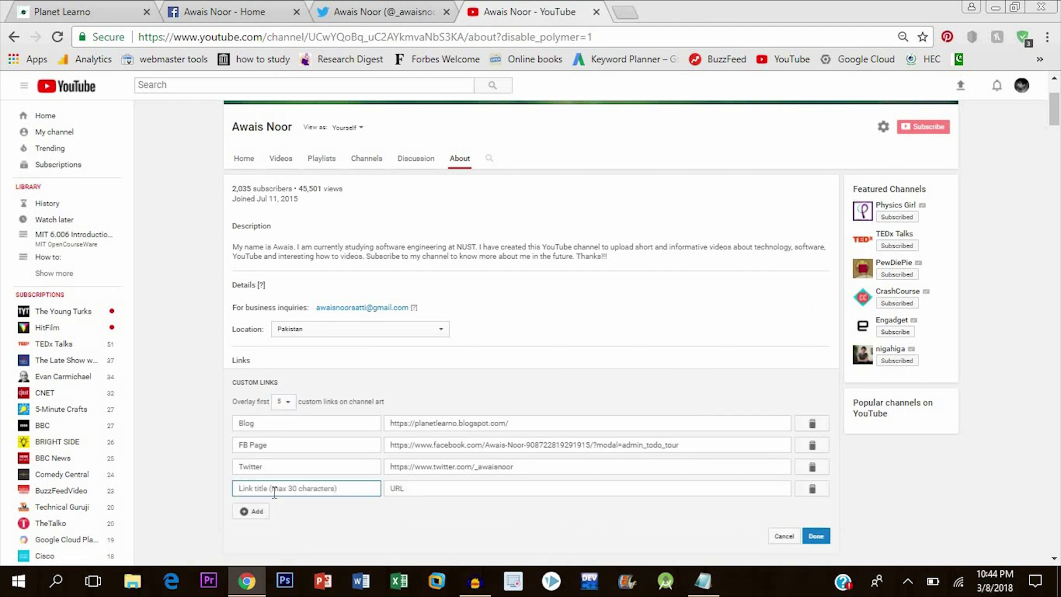
pyautogui.write('SUBSCRIBE')
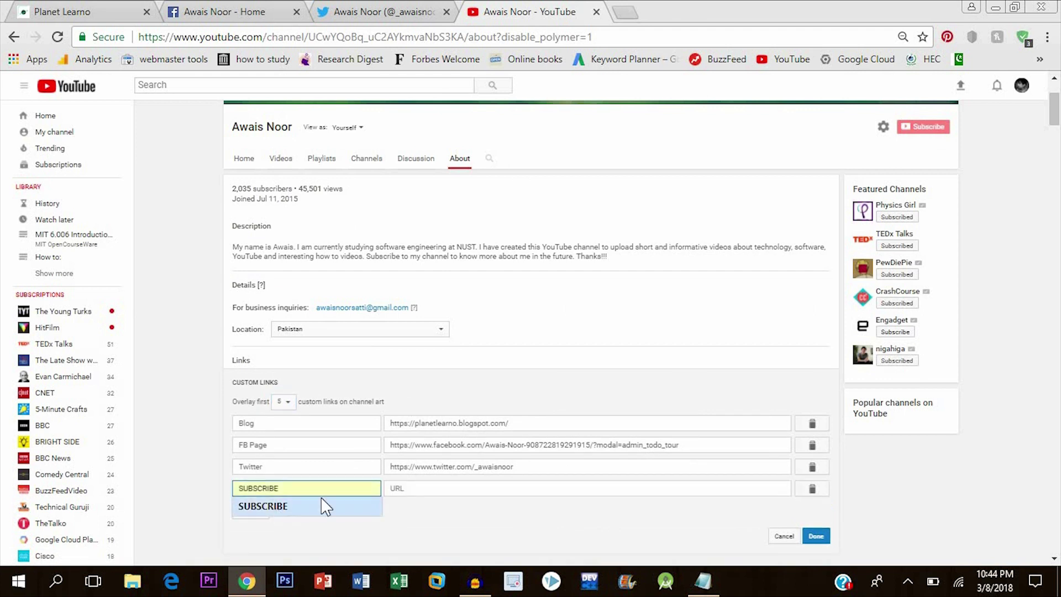
pyautogui.click(326, 506)
pyautogui.click(448, 488)
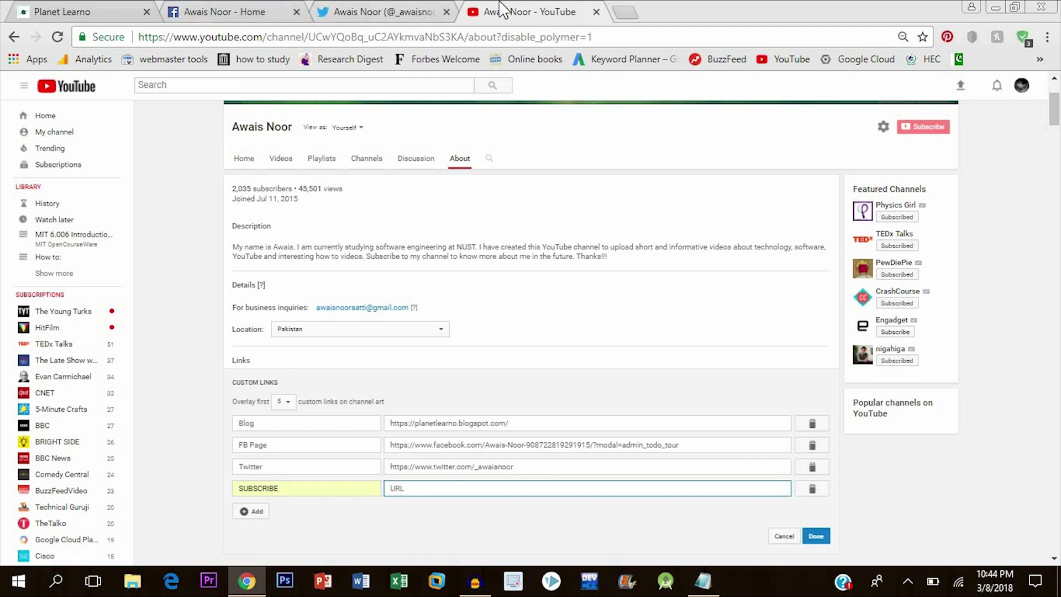
pyautogui.click(626, 12)
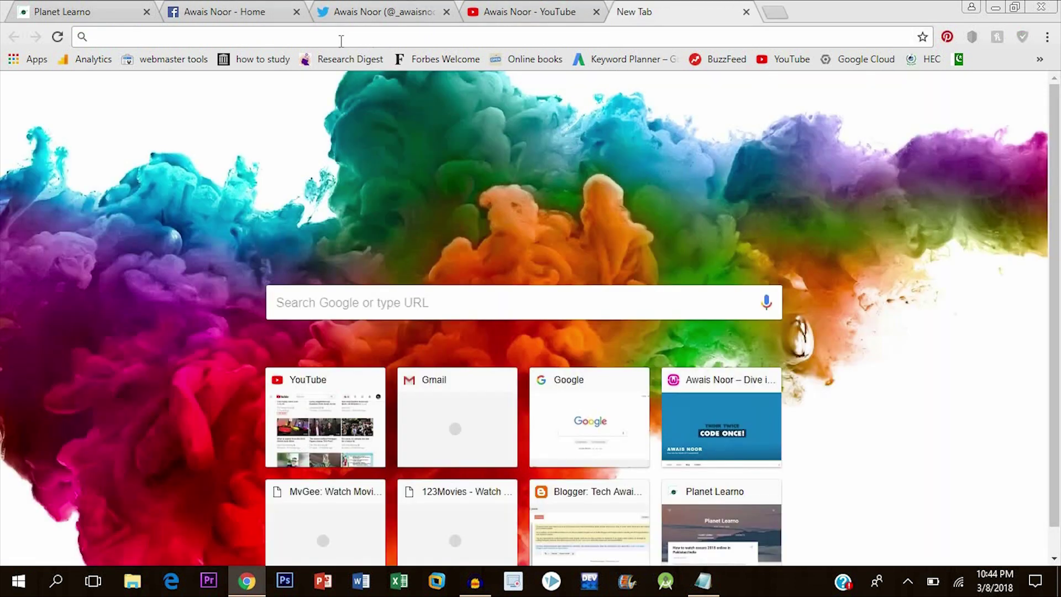
# Search YouTube for the owner's channel, copy its address and paste it as the SUBSCRIBE link's URL
pyautogui.click(791, 59)
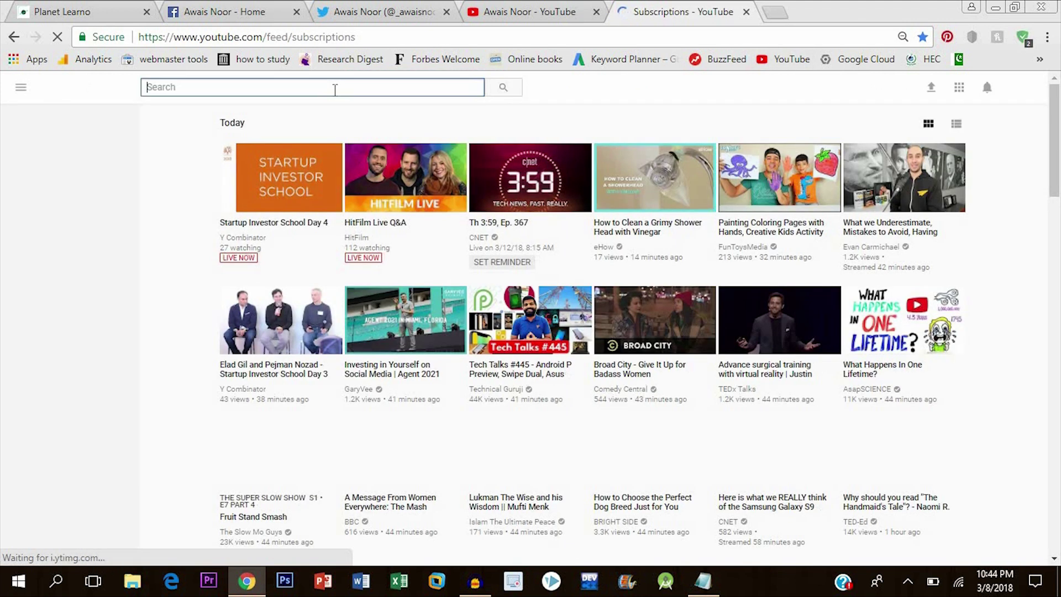
pyautogui.write('awais noor')
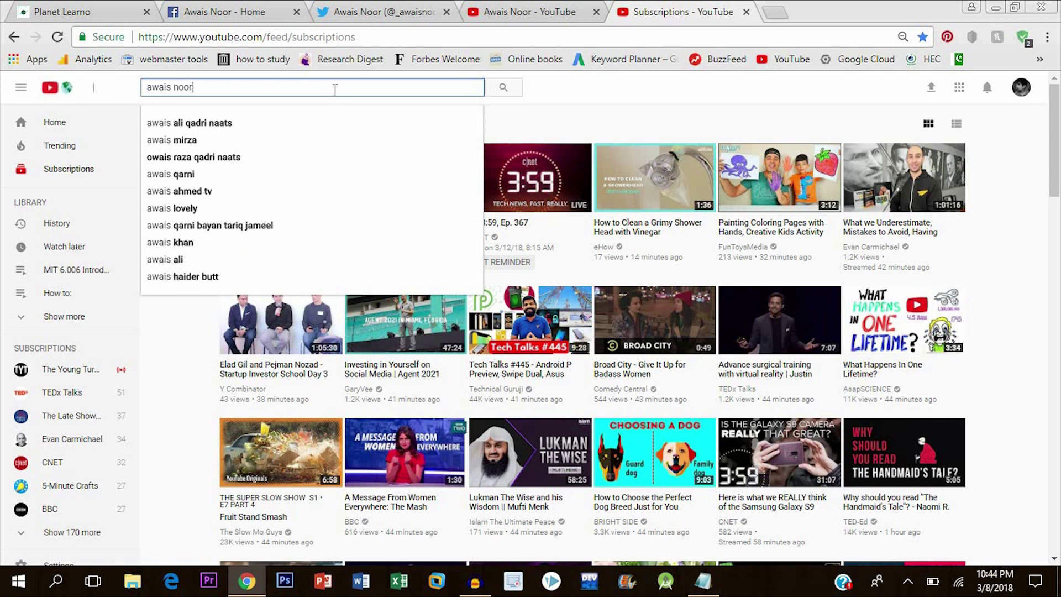
pyautogui.press('Return')
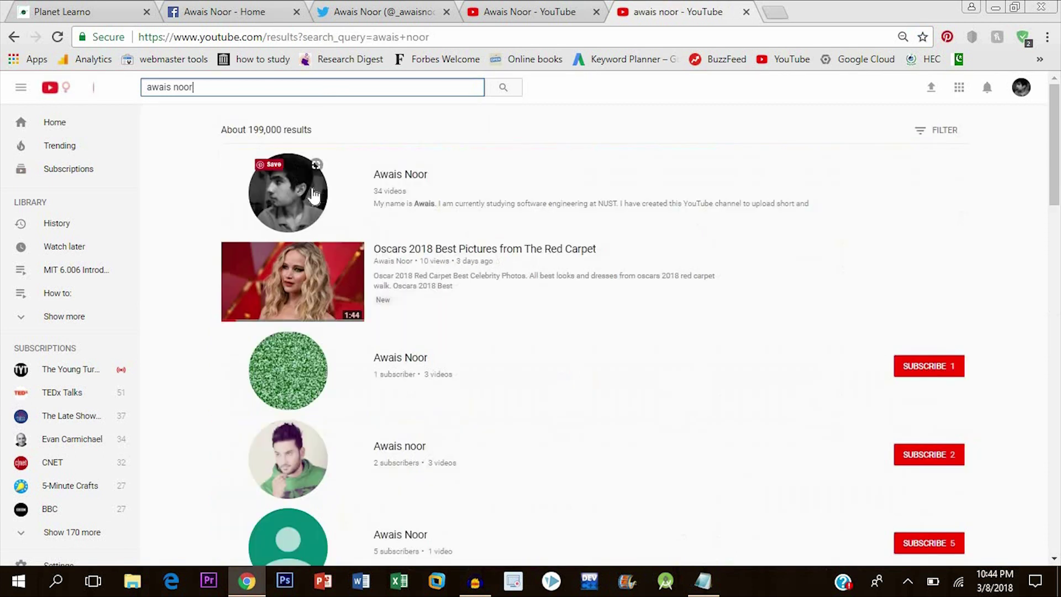
pyautogui.click(313, 194)
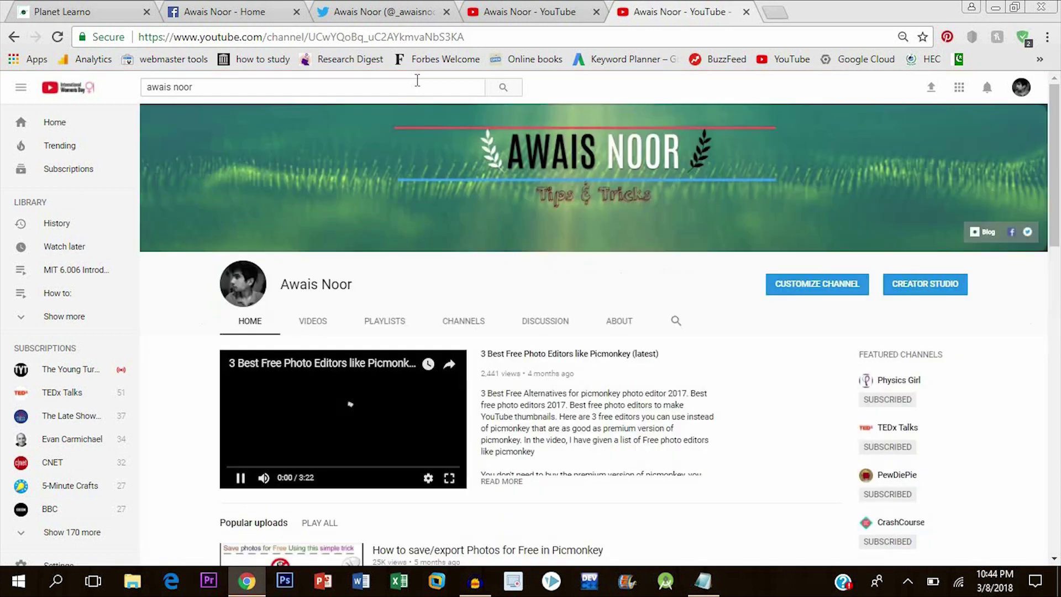
pyautogui.moveTo(159, 35)
pyautogui.mouseDown()
pyautogui.moveTo(464, 37)
pyautogui.moveTo(139, 37)
pyautogui.mouseUp()
pyautogui.hotkey('ctrl', 'c')
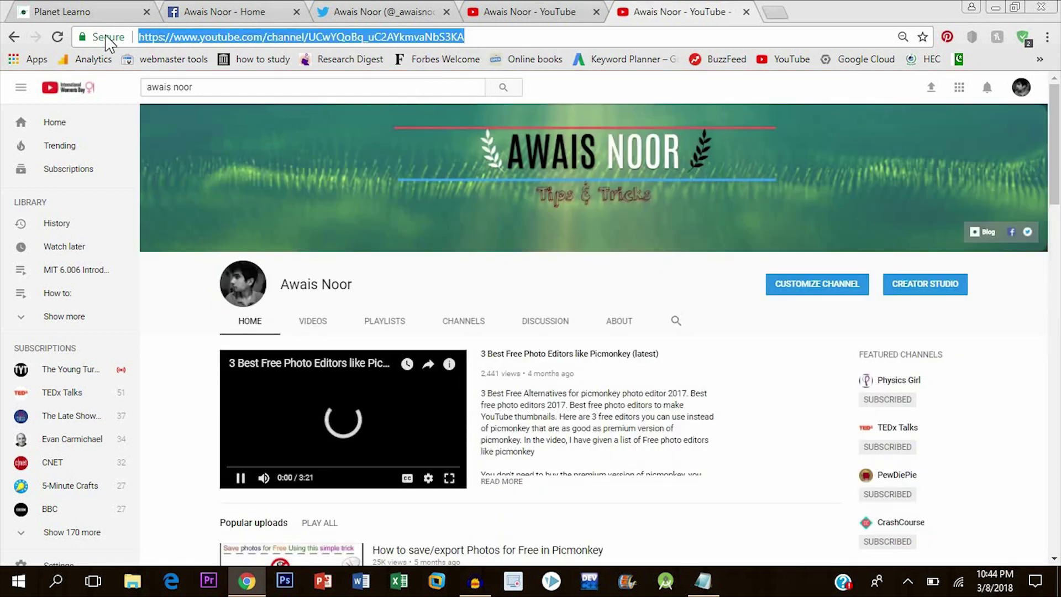
pyautogui.click(489, 10)
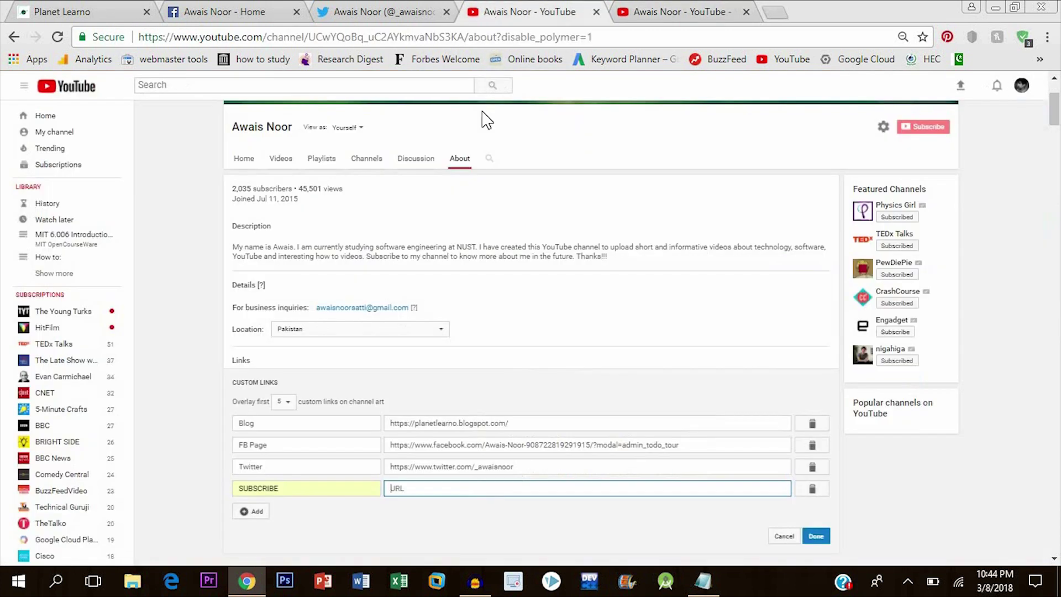
pyautogui.hotkey('ctrl', 'v')
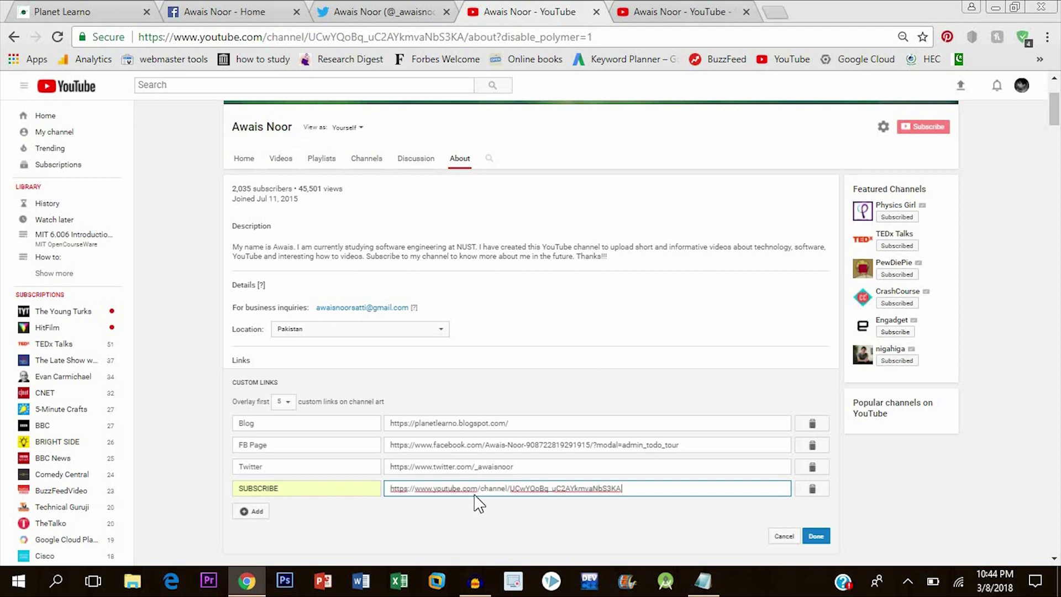
pyautogui.moveTo(1057, 107); pyautogui.dragTo(811, 372)
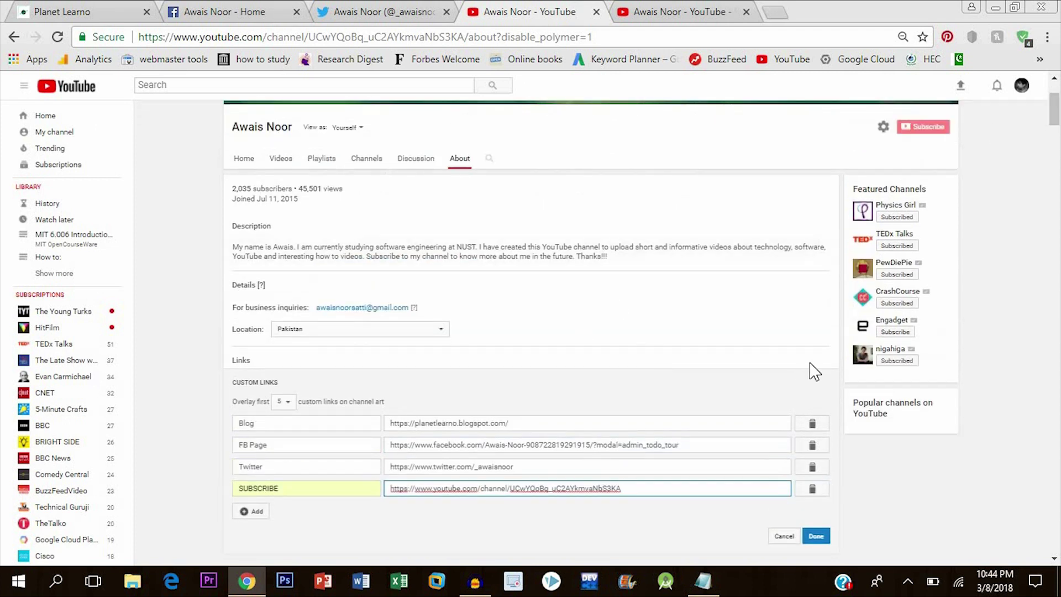
# Copy ?sub_confirmation=1 from the Notepad note, then minimize Notepad
pyautogui.click(705, 586)
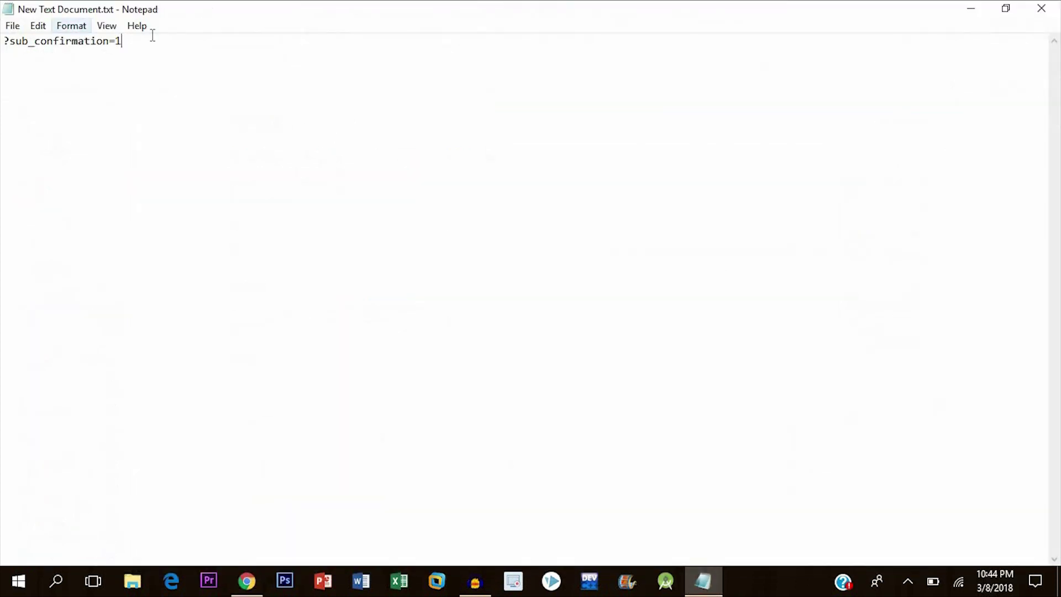
pyautogui.moveTo(122, 41); pyautogui.dragTo(3, 43)
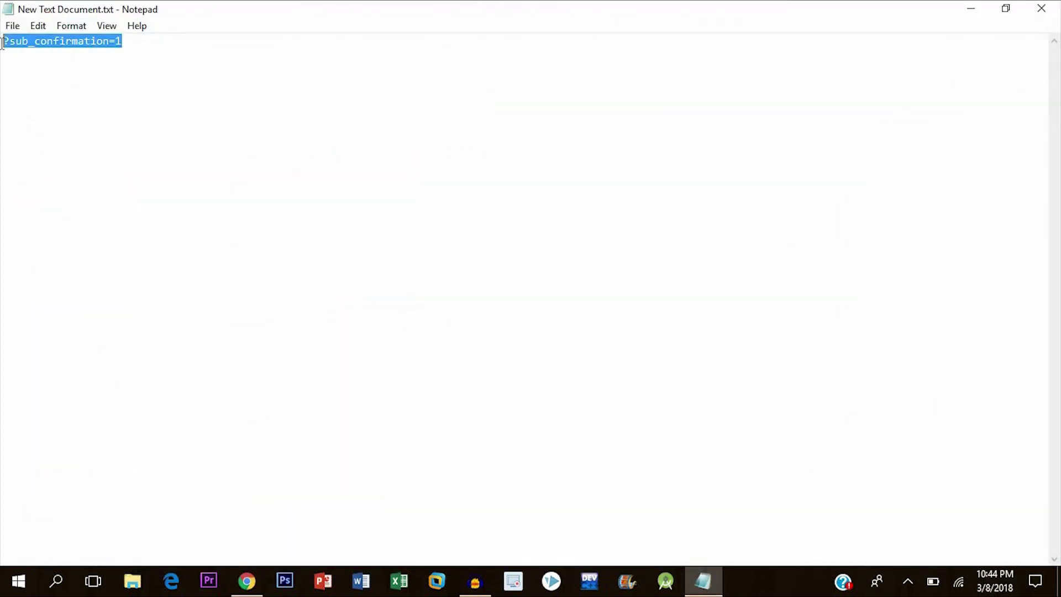
pyautogui.click(158, 44)
pyautogui.moveTo(170, 48); pyautogui.dragTo(1, 56)
pyautogui.hotkey('ctrl', 'c')
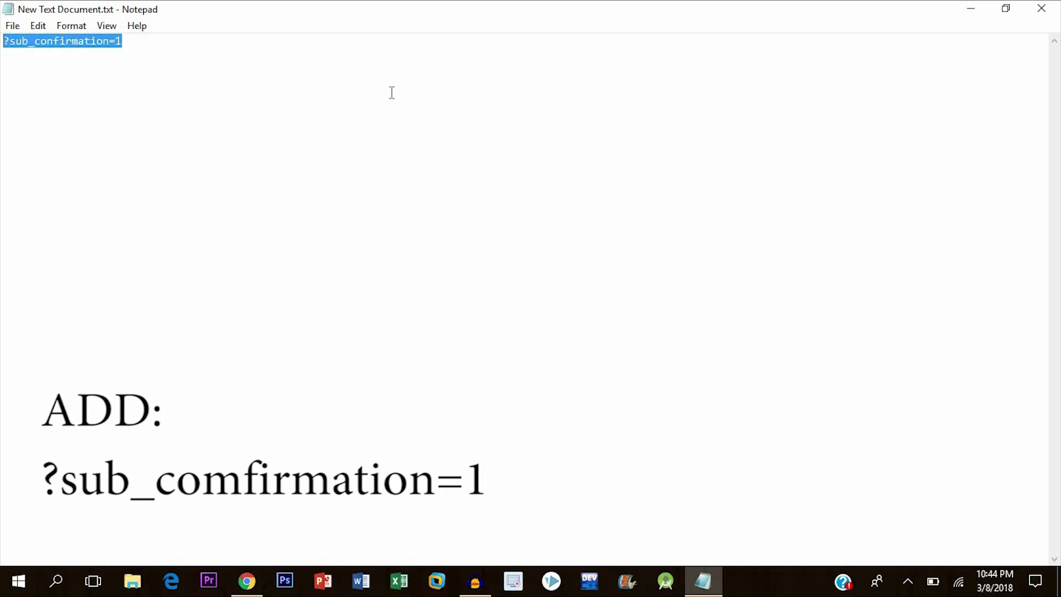
pyautogui.click(971, 9)
# Append ?sub_confirmation=1 to the SUBSCRIBE URL, close the extra channel tab, and save the custom links
pyautogui.hotkey('ctrl', 'v')
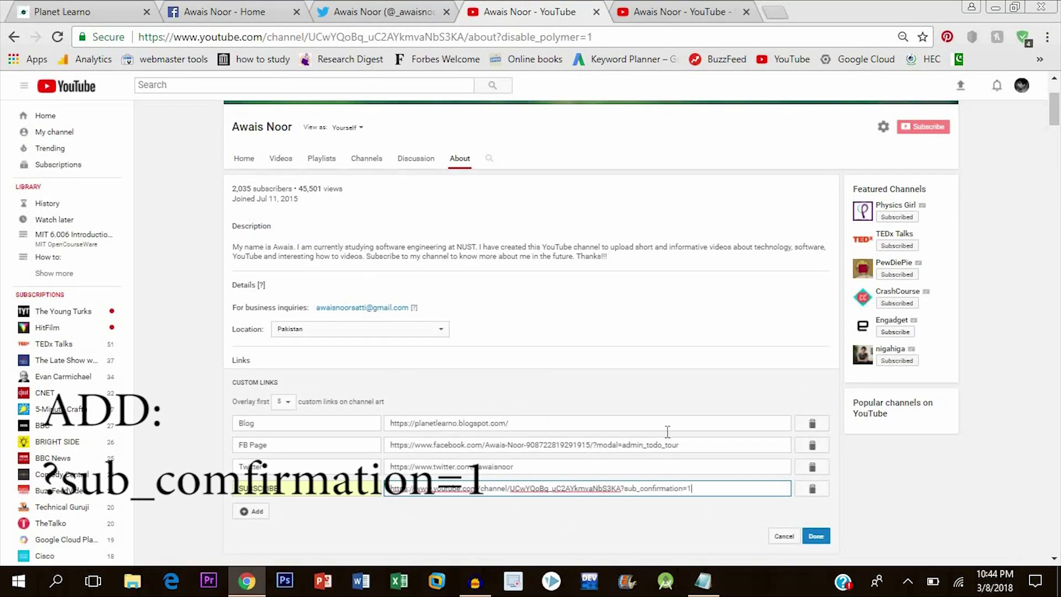
pyautogui.scroll(-1, 1057, 105)
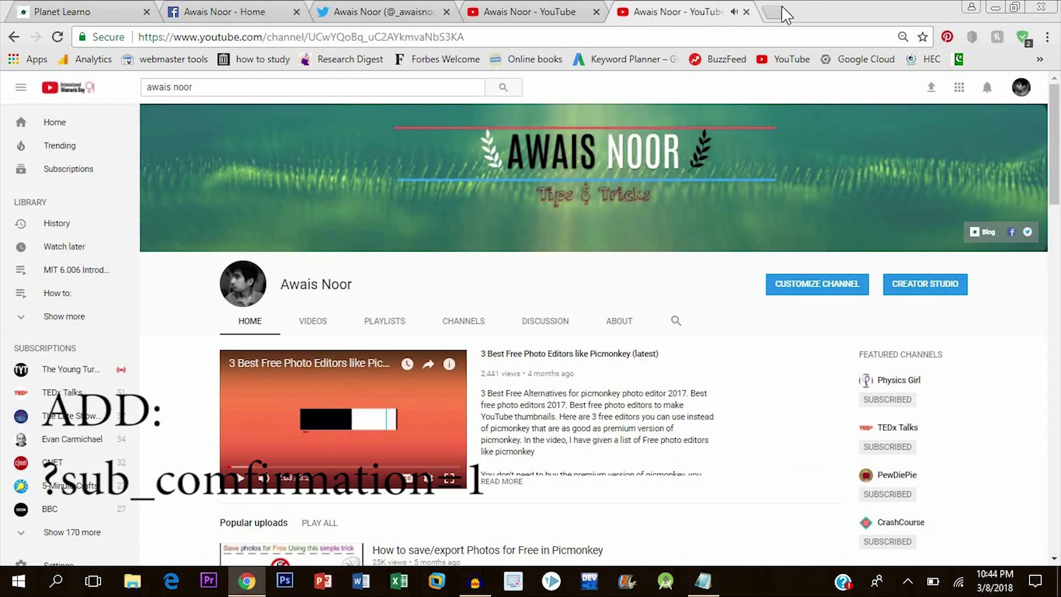
pyautogui.click(747, 12)
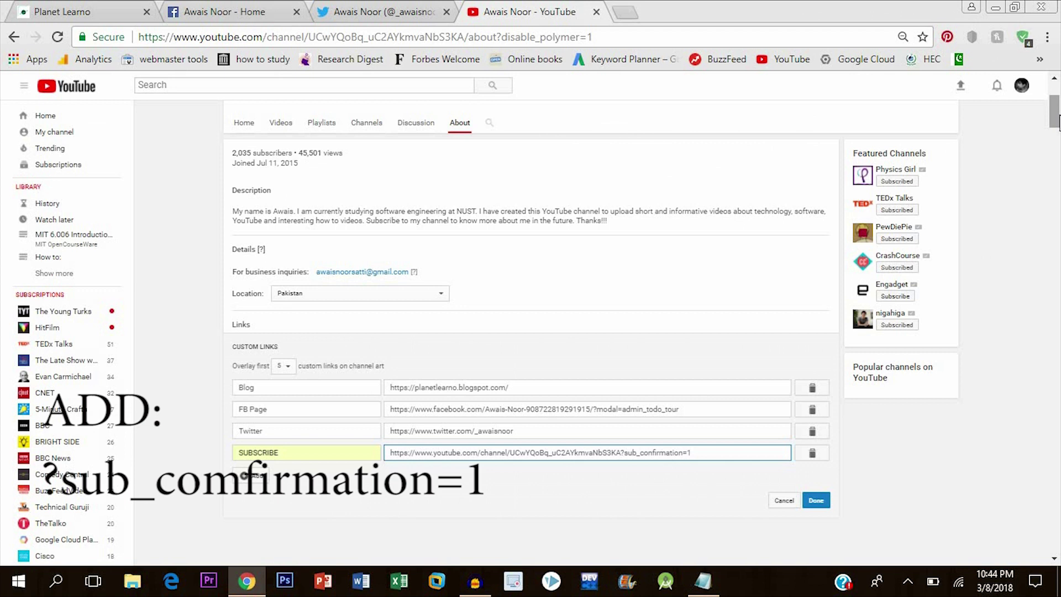
pyautogui.scroll(-1, 1058, 122)
pyautogui.click(817, 430)
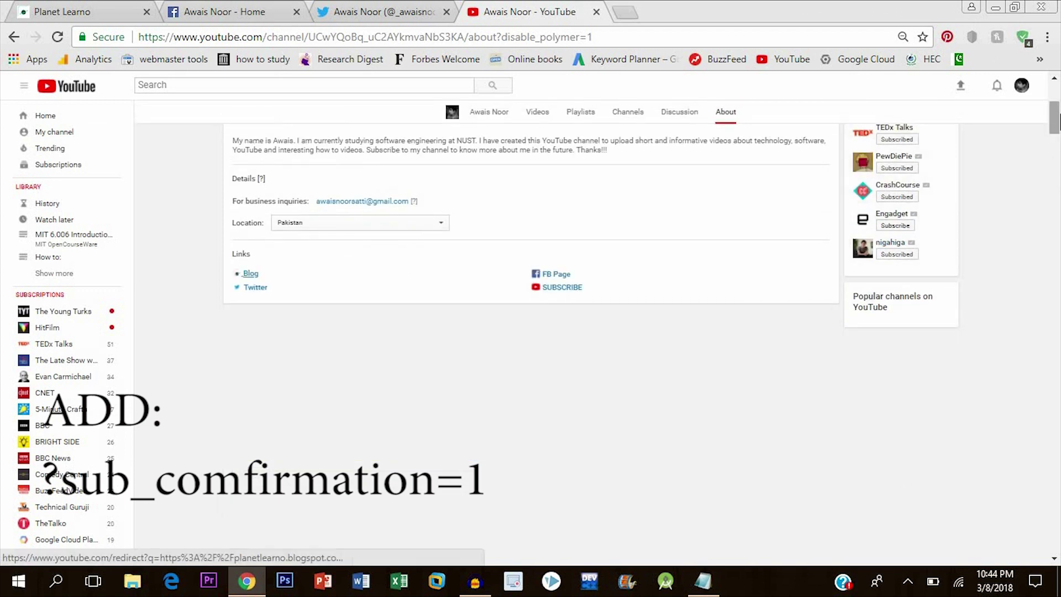
# Test the SUBSCRIBE icon on the channel banner to confirm it opens the subscription prompt
pyautogui.scroll(4, 1052, 144)
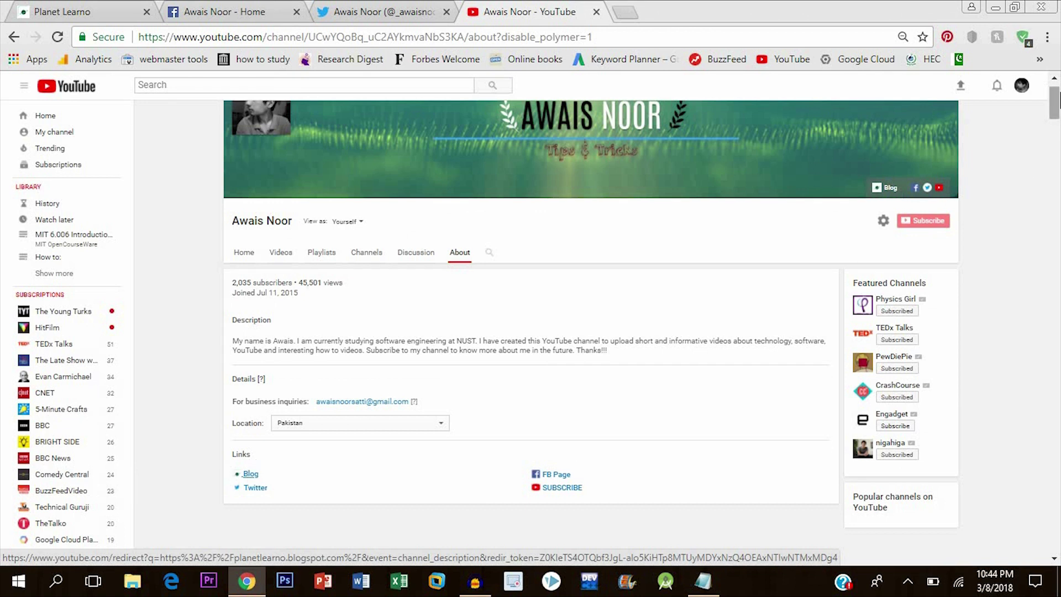
pyautogui.scroll(1, 1055, 98)
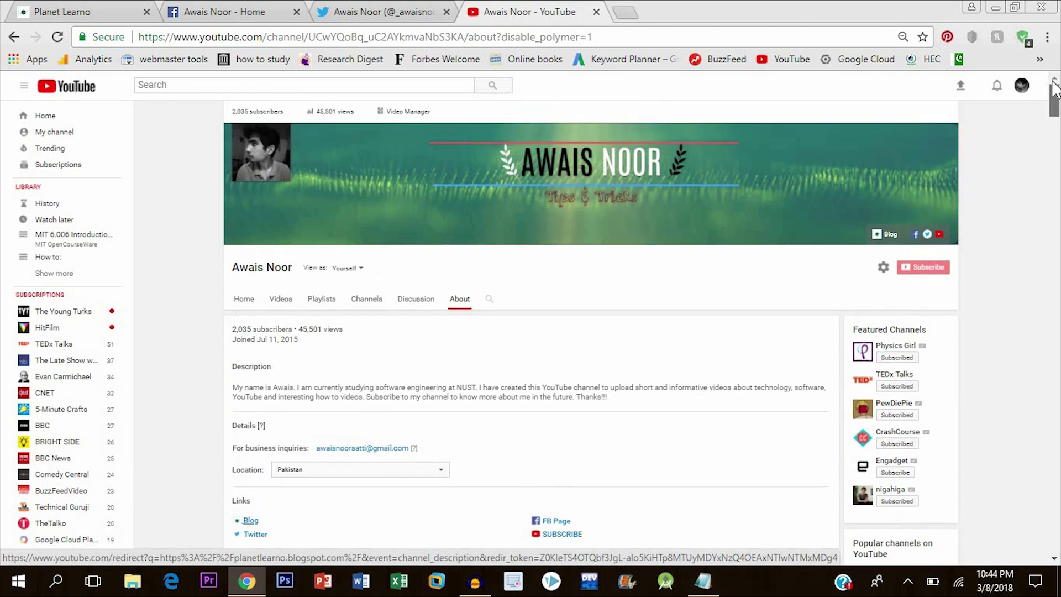
pyautogui.click(940, 235)
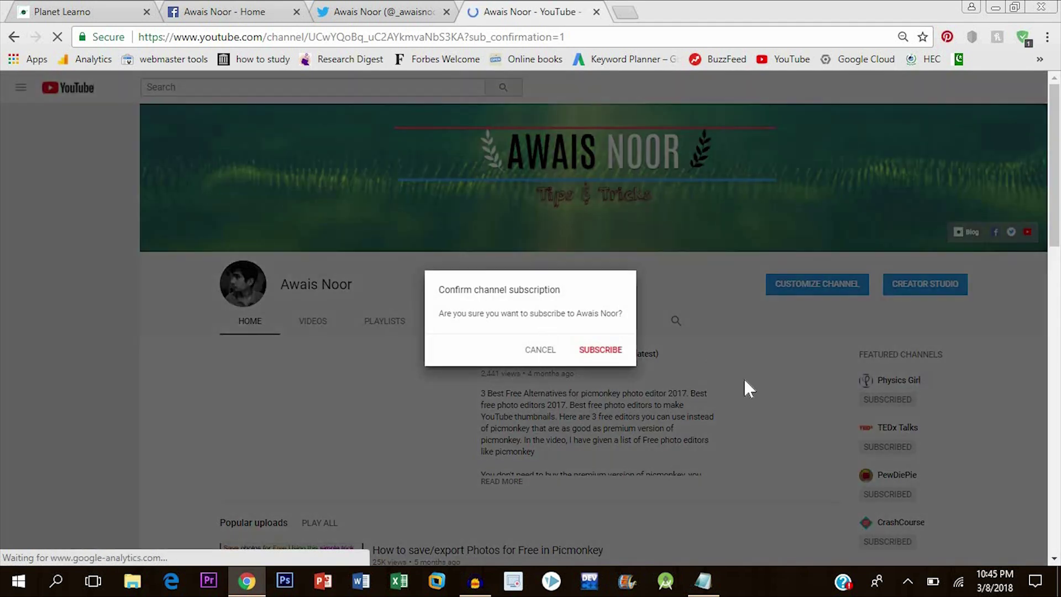
# Cancel the 'Confirm channel subscription' prompt and close Chrome
pyautogui.click(540, 351)
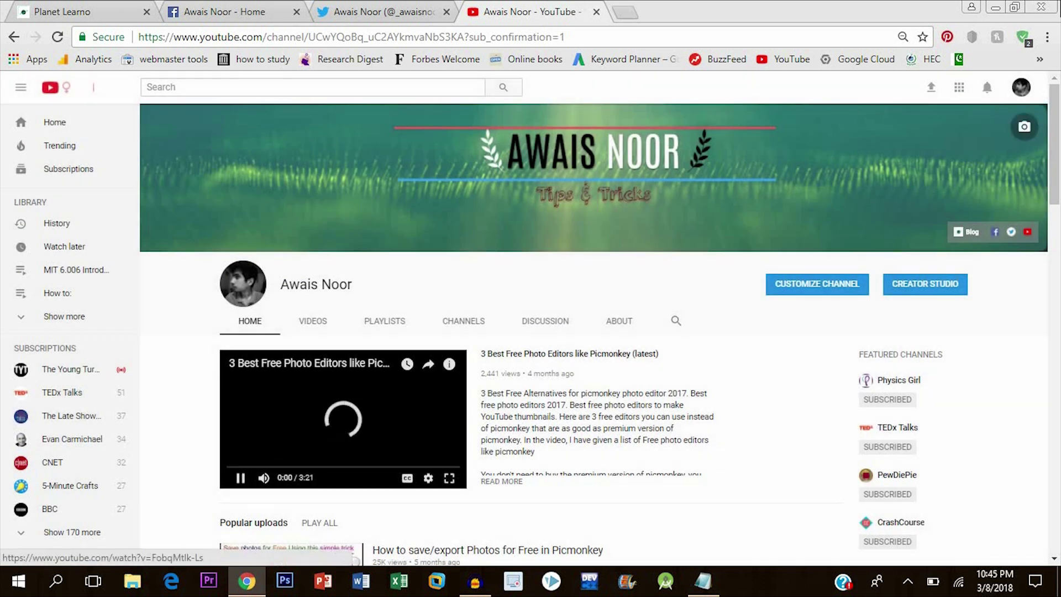
pyautogui.click(1041, 7)
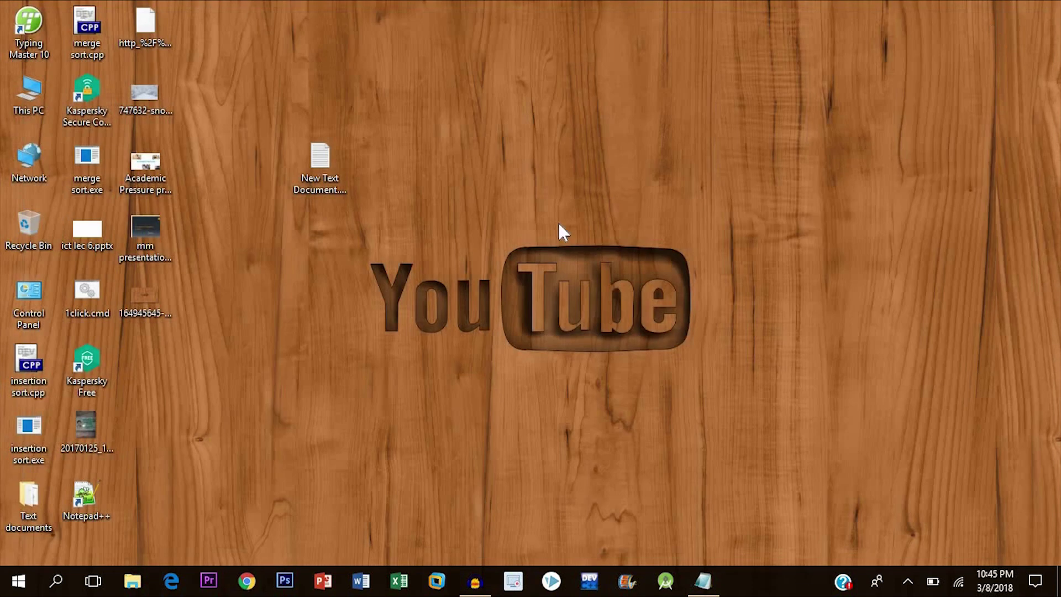